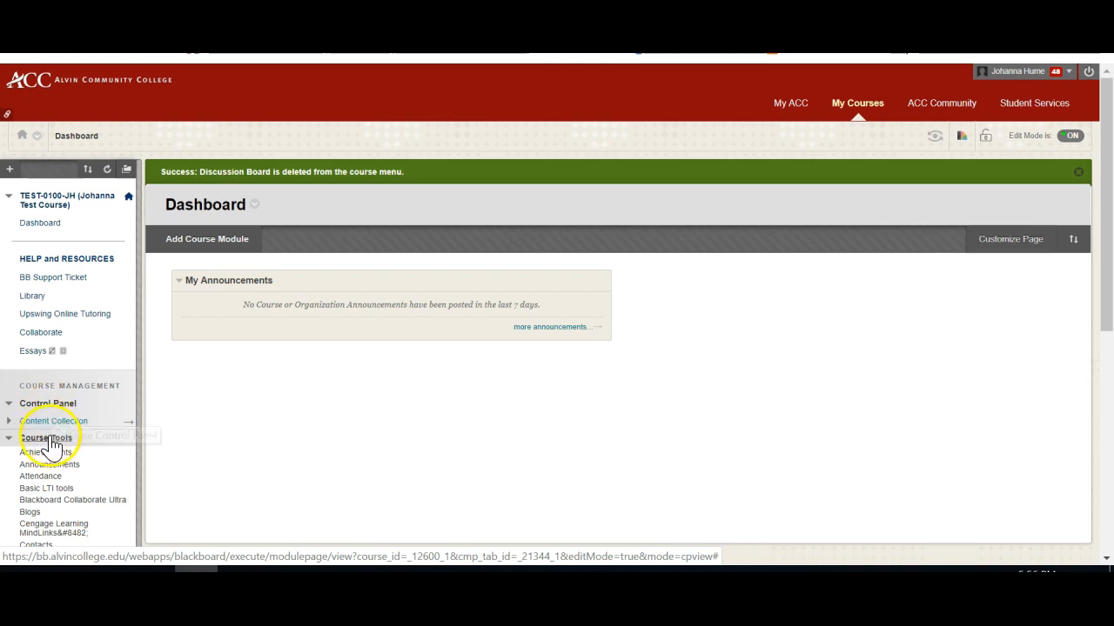
Open the TEST-0100-JH discussion board from the course tools.
scroll(53, 449, down, 1)
scroll(54, 448, down, 2)
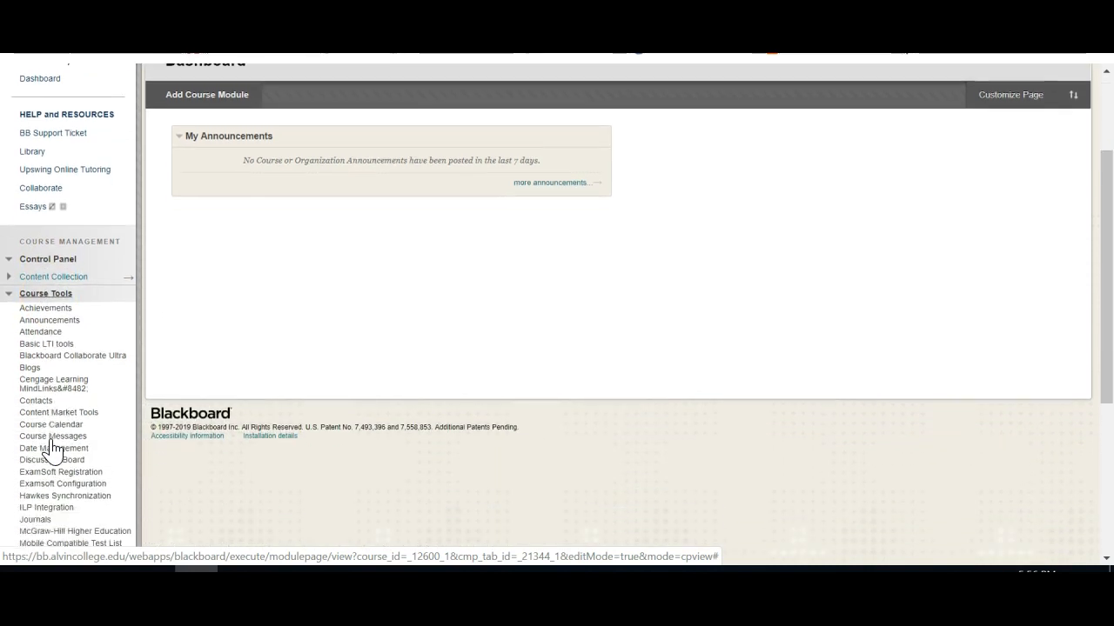
click(52, 422)
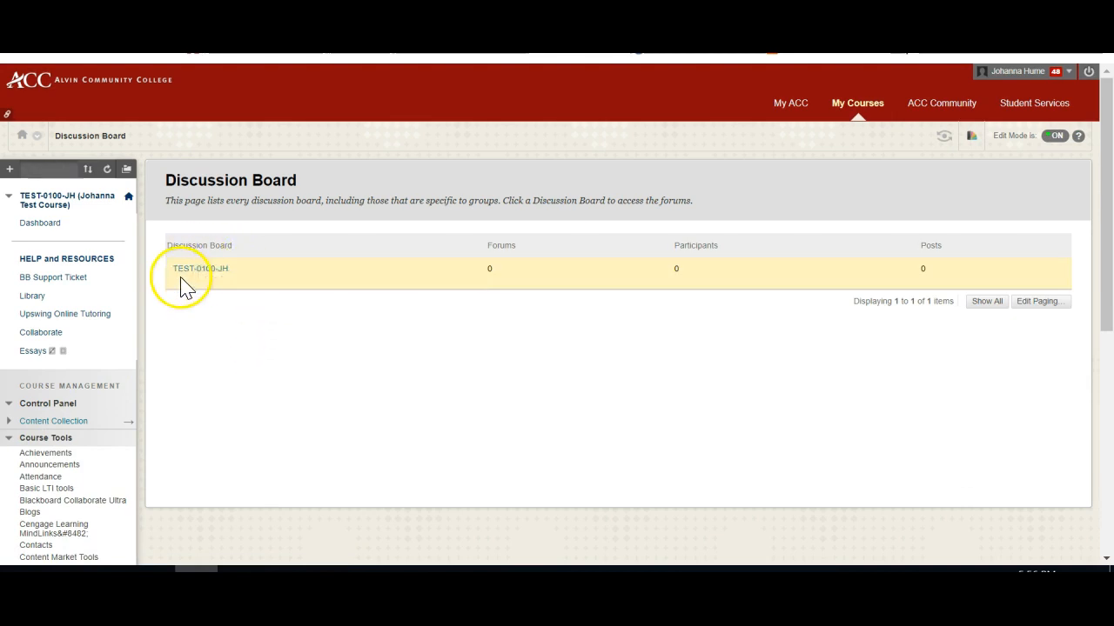
click(202, 269)
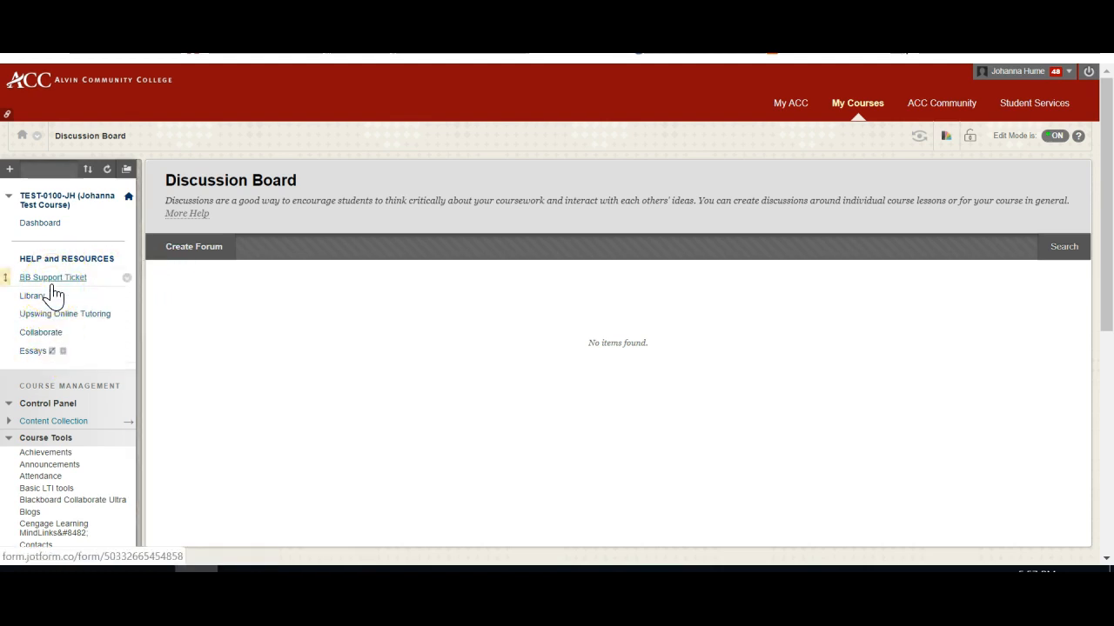
Add a tool link named Discussion Board of type Discussion Board to the course menu and make it available to users.
click(9, 169)
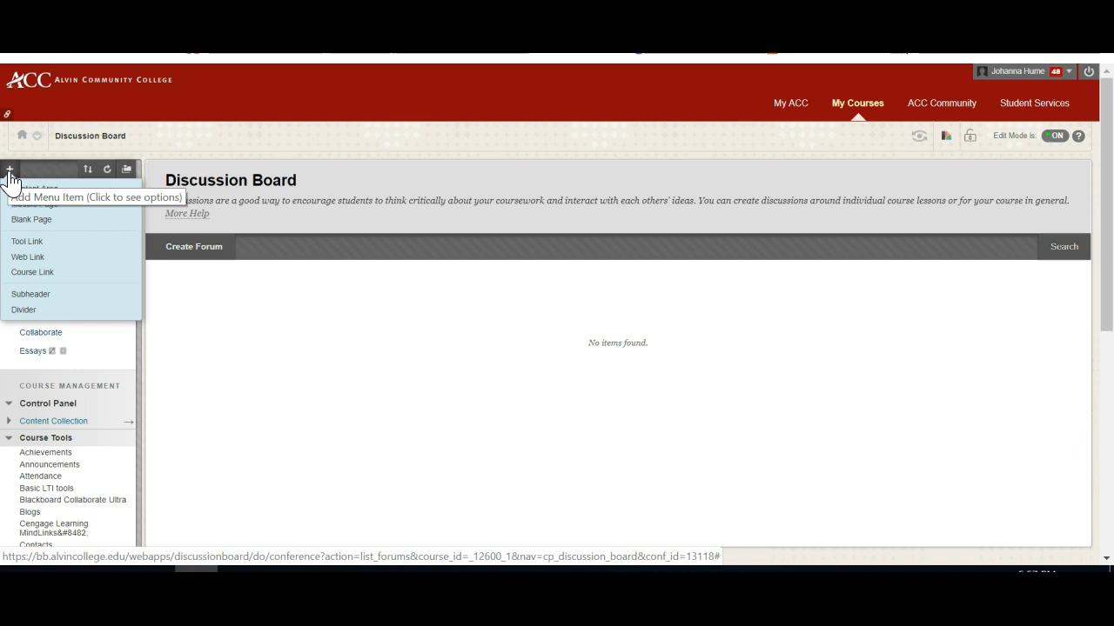
click(27, 247)
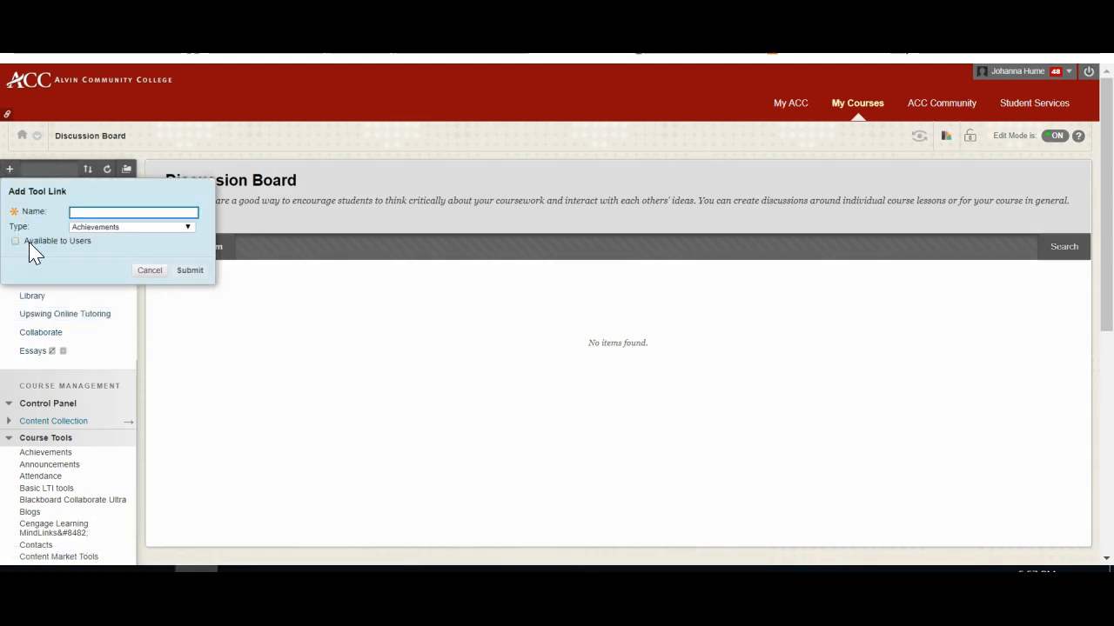
click(10, 170)
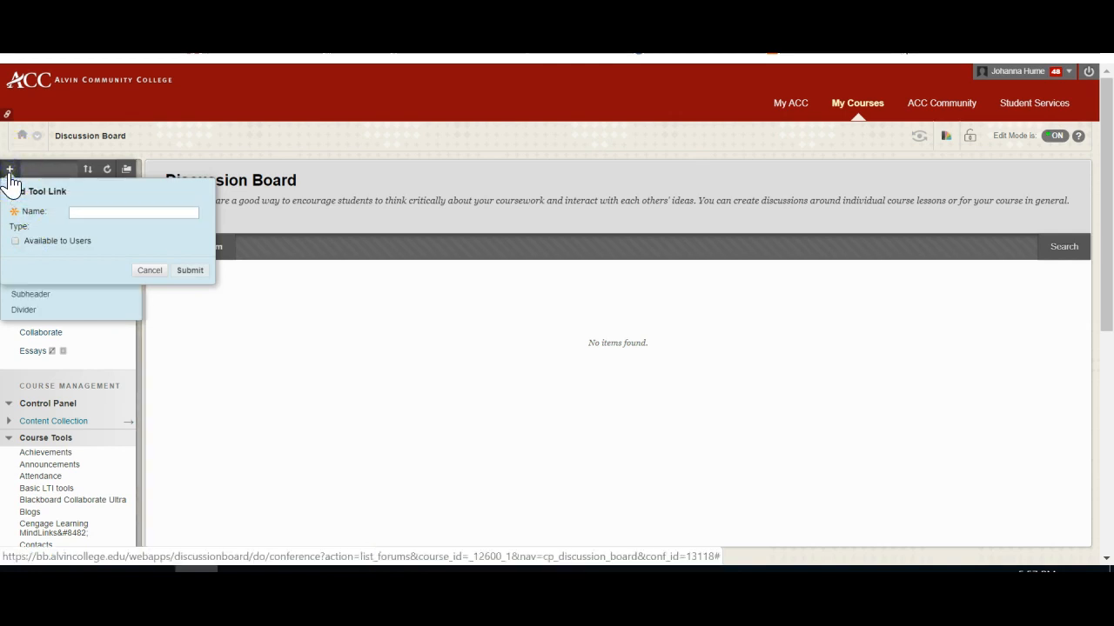
click(81, 213)
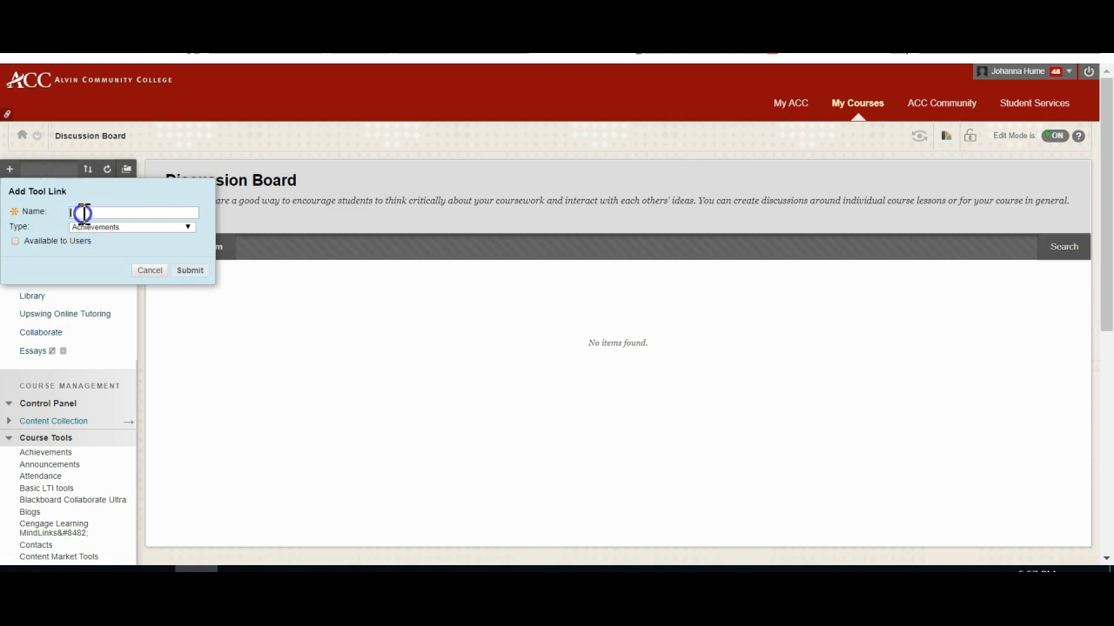
text(Discussion Board)
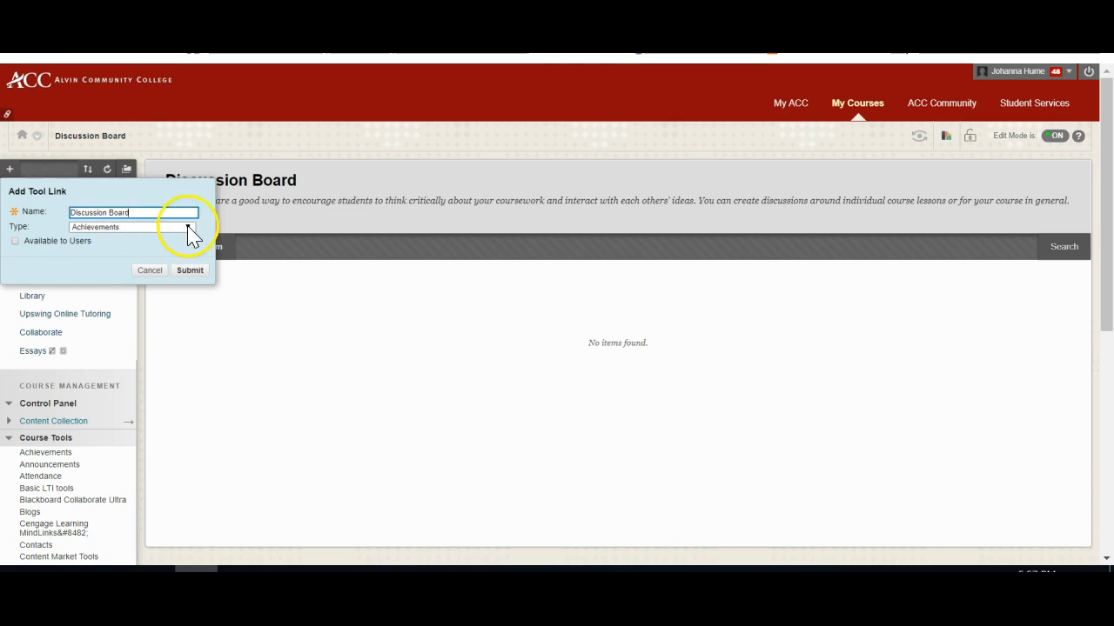
click(188, 228)
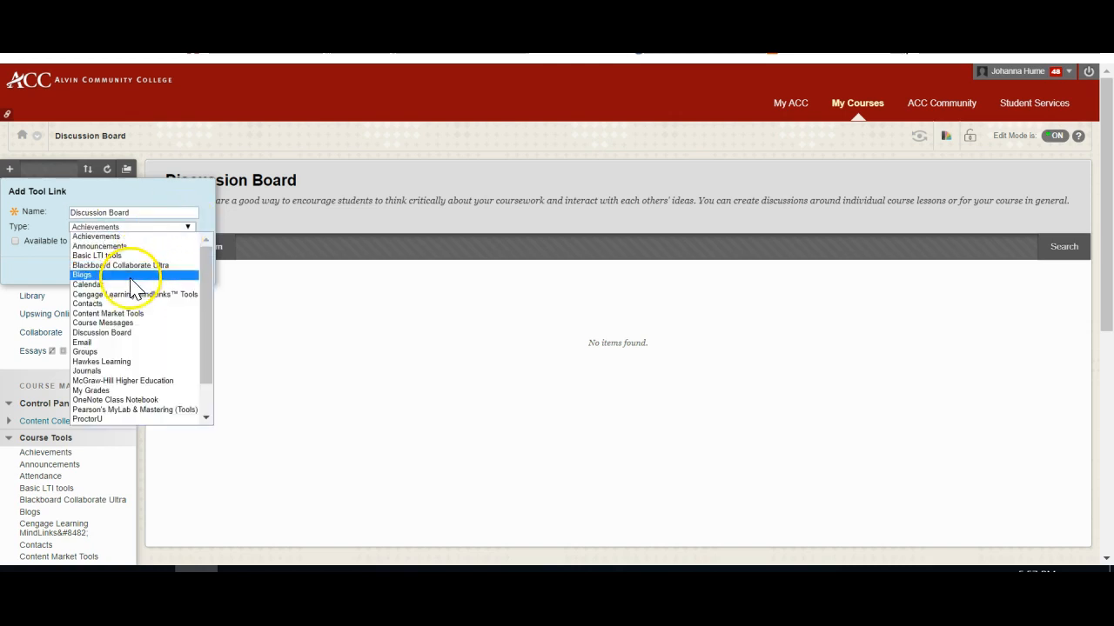
click(127, 342)
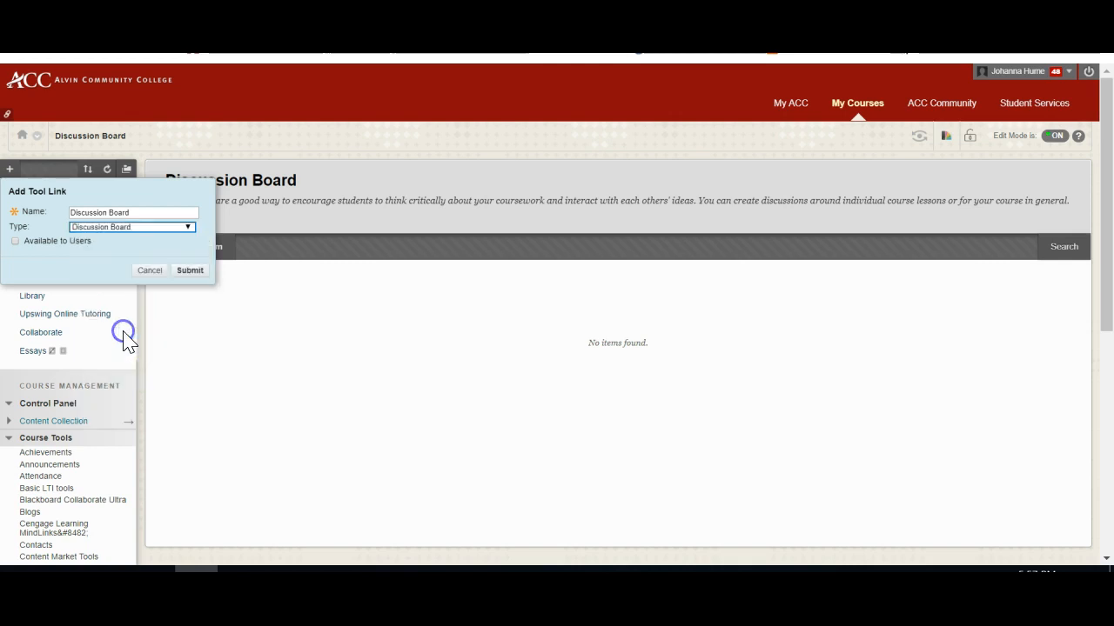
click(15, 241)
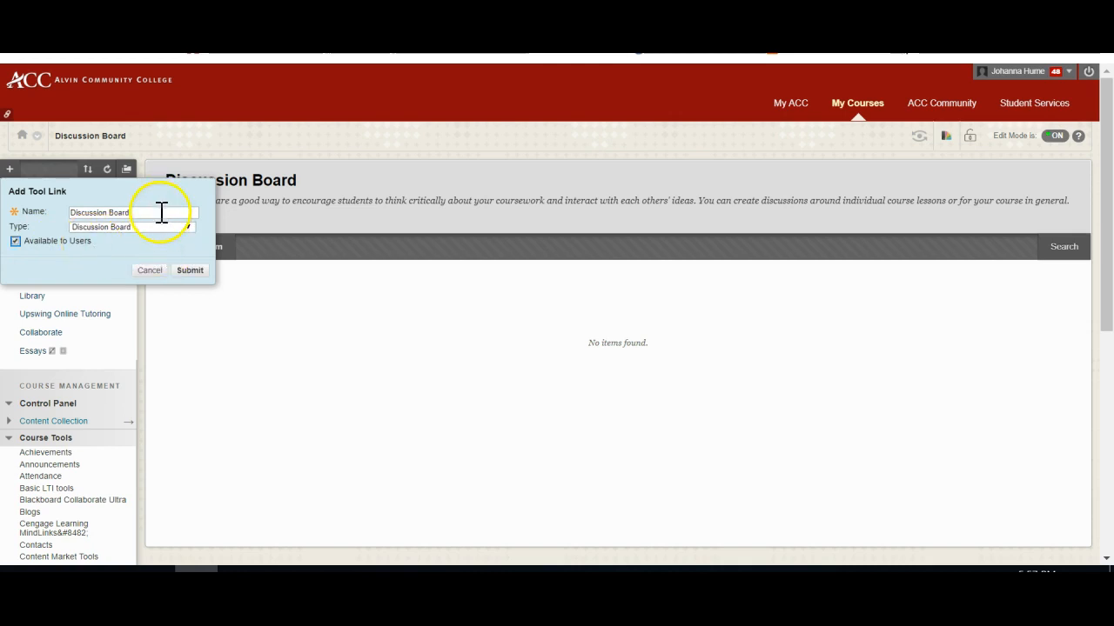
click(186, 271)
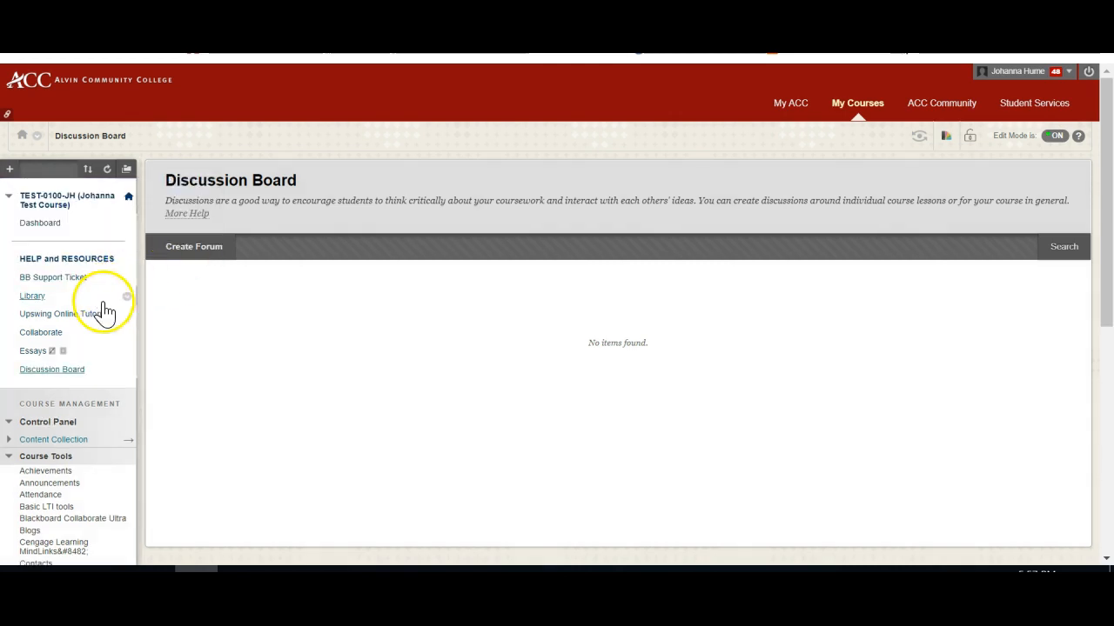
Move the Discussion Board link above the HELP and RESOURCES heading in the course menu and open it.
click(10, 170)
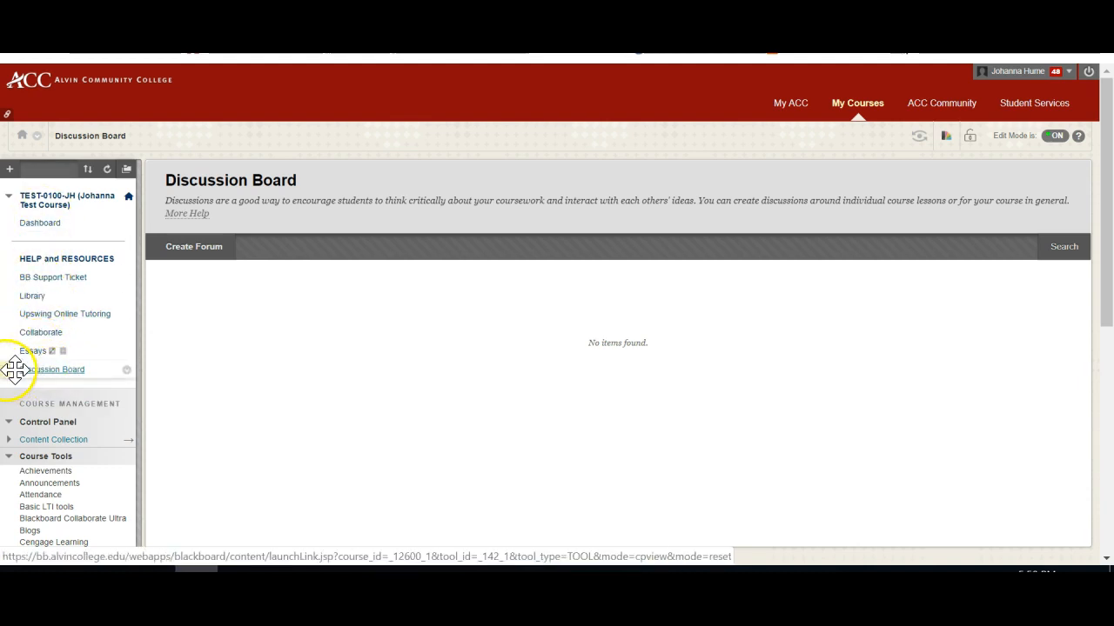
drag(15, 369, 12, 256)
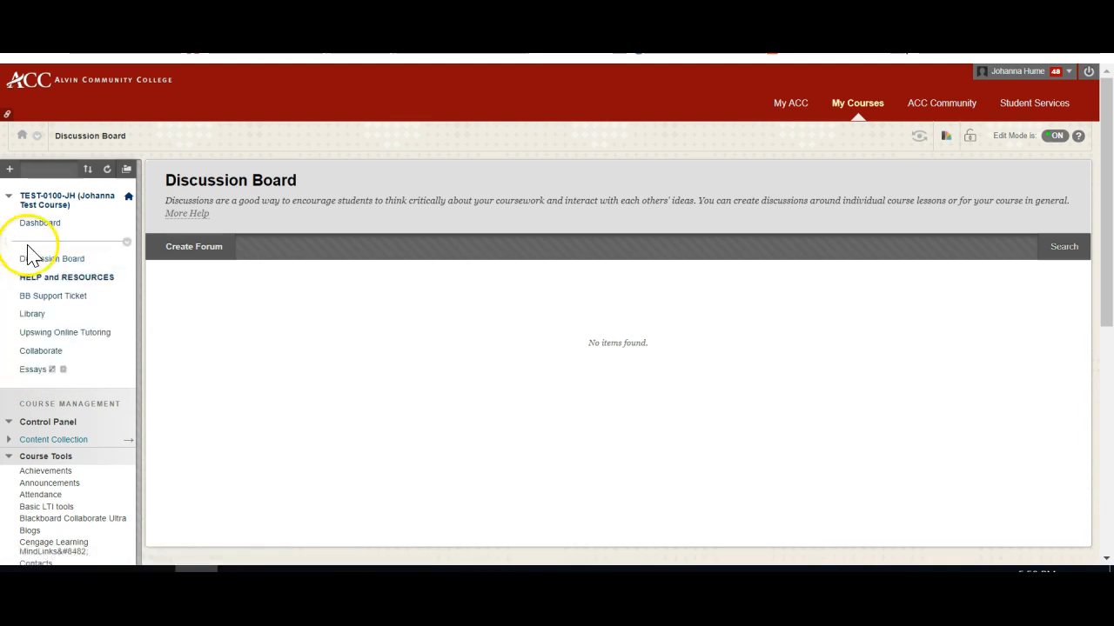
click(73, 261)
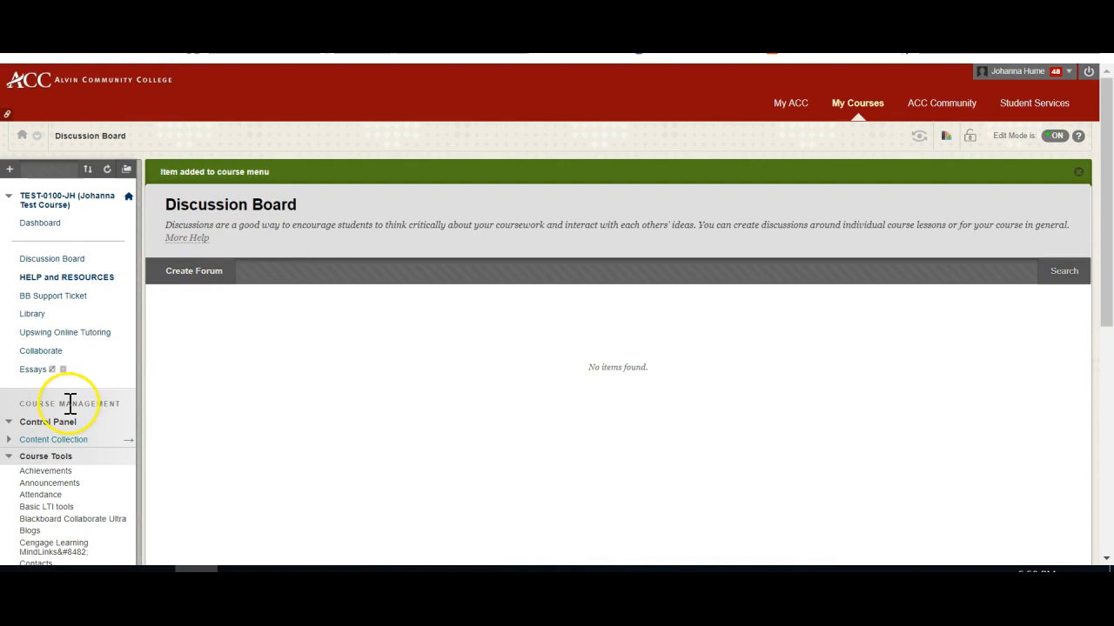
scroll(69, 403, down, 2)
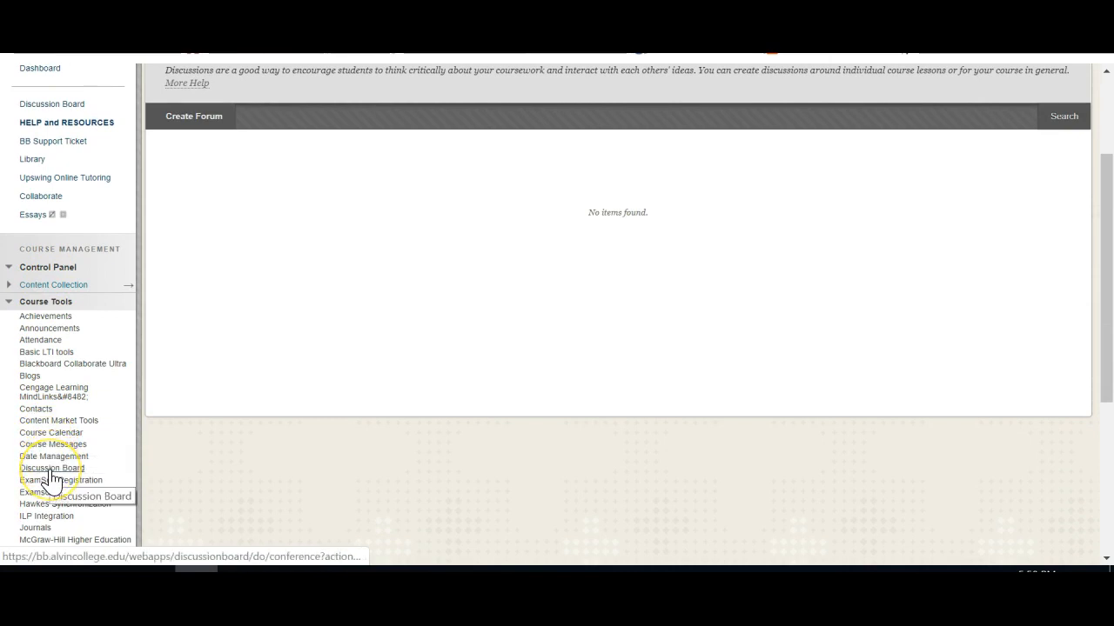
scroll(51, 487, up, 2)
scroll(51, 478, up, 1)
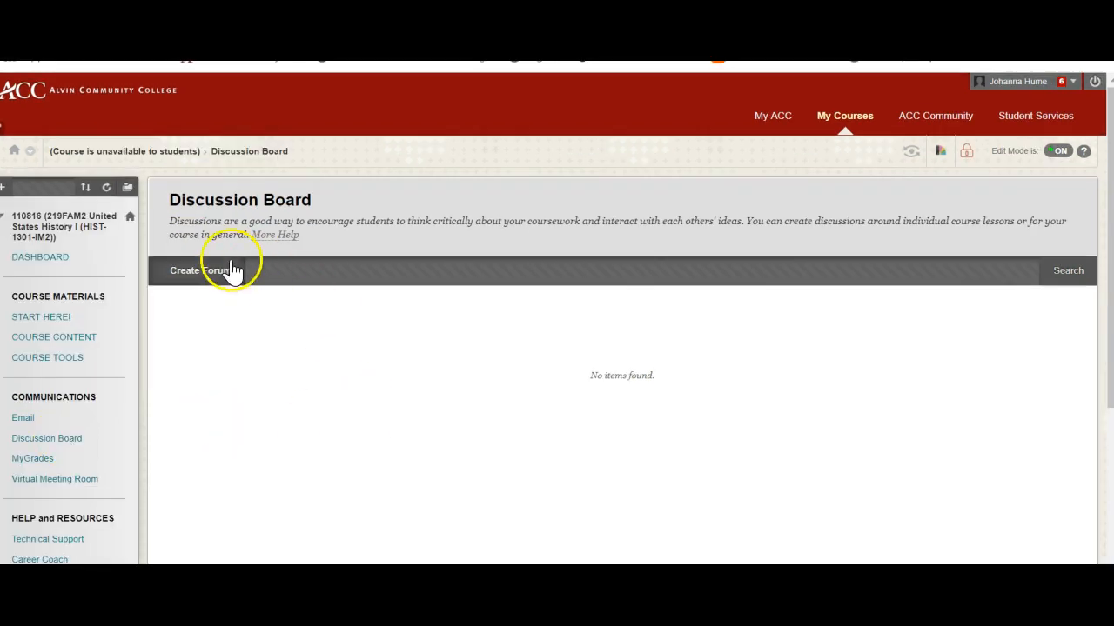
Start a new forum named Introductions and paste the prompt asking students to introduce themselves and post a photo as its description.
click(204, 274)
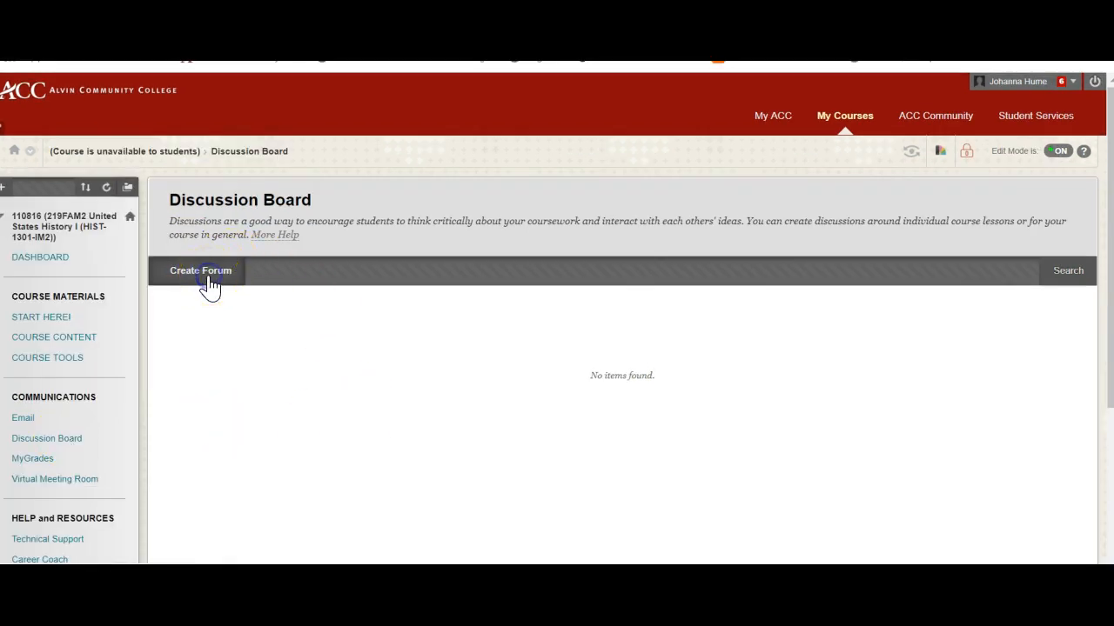
click(347, 332)
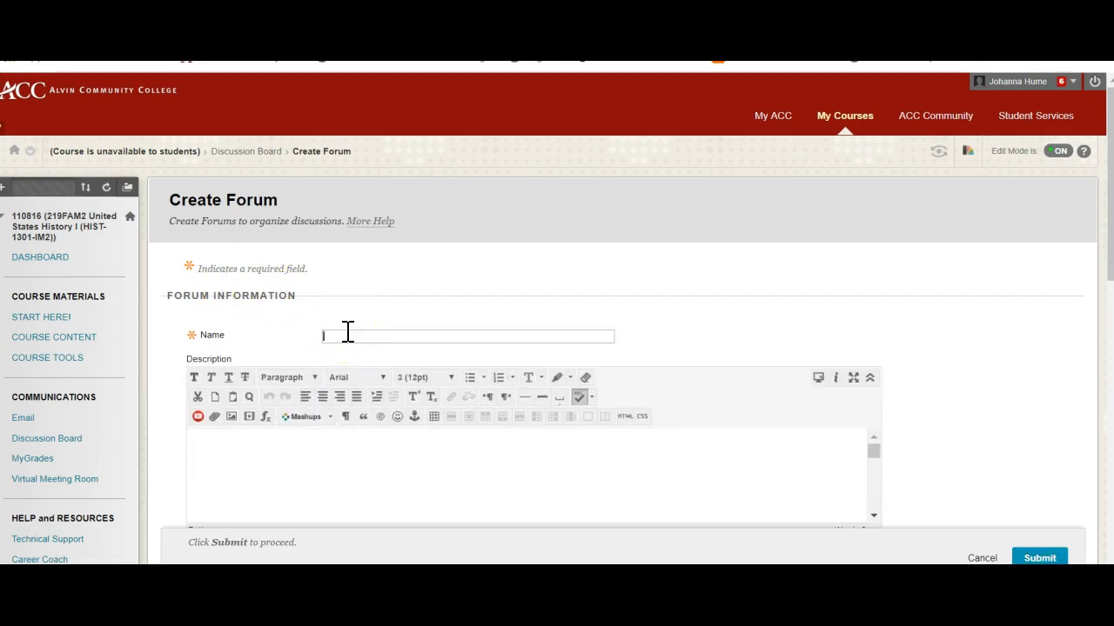
text(Introd)
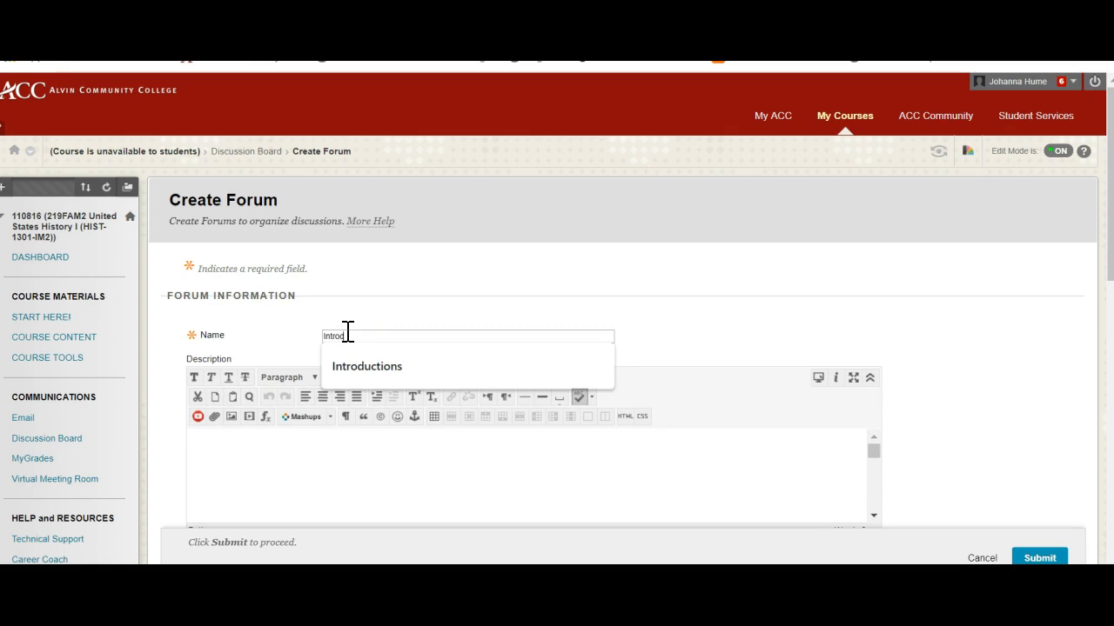
text(uctions)
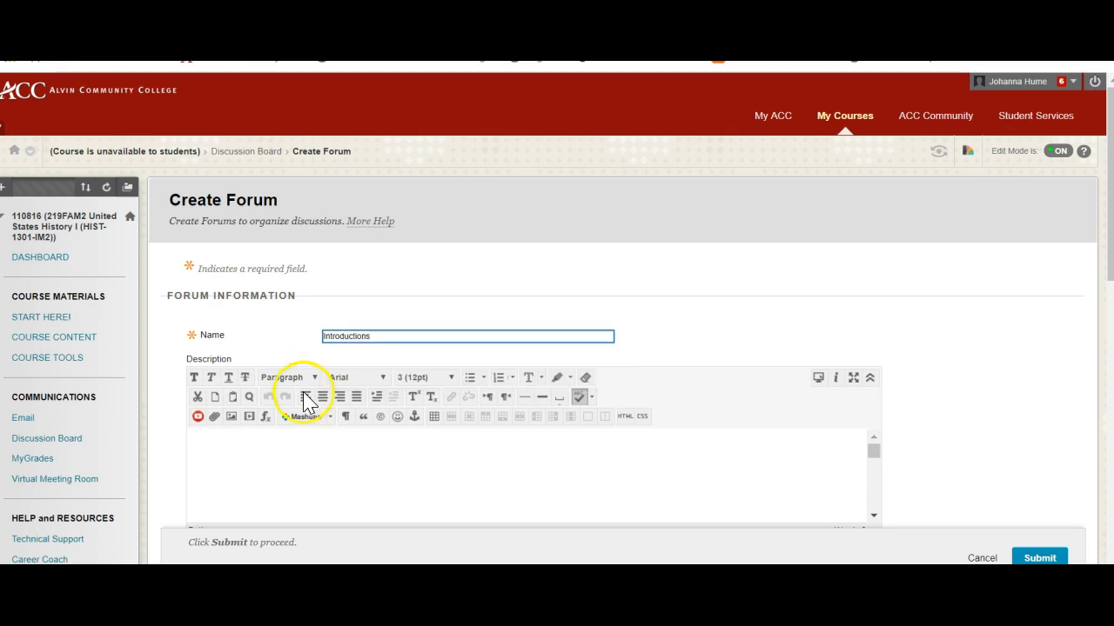
click(261, 464)
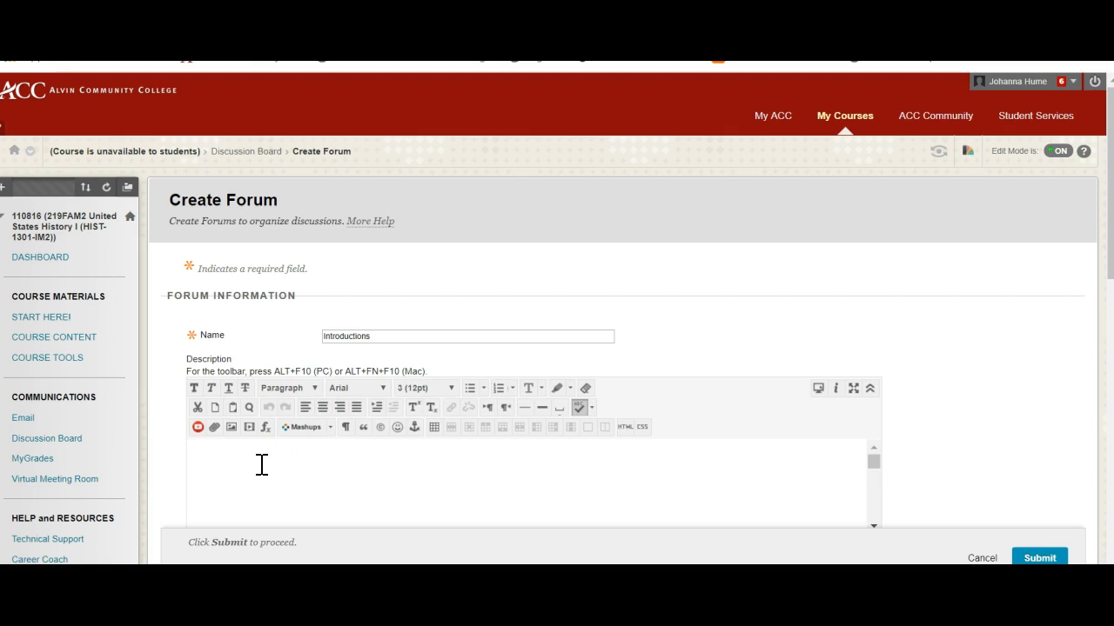
text(Introduce yourself. Please post a photo. If you're not comfy posting one of yourself, let us see your pets, your last vacation, your favorite family-friendly meme. Give us a little background information, what shows you watch or music you listen to, let us know why you're taking this class, give advice...)
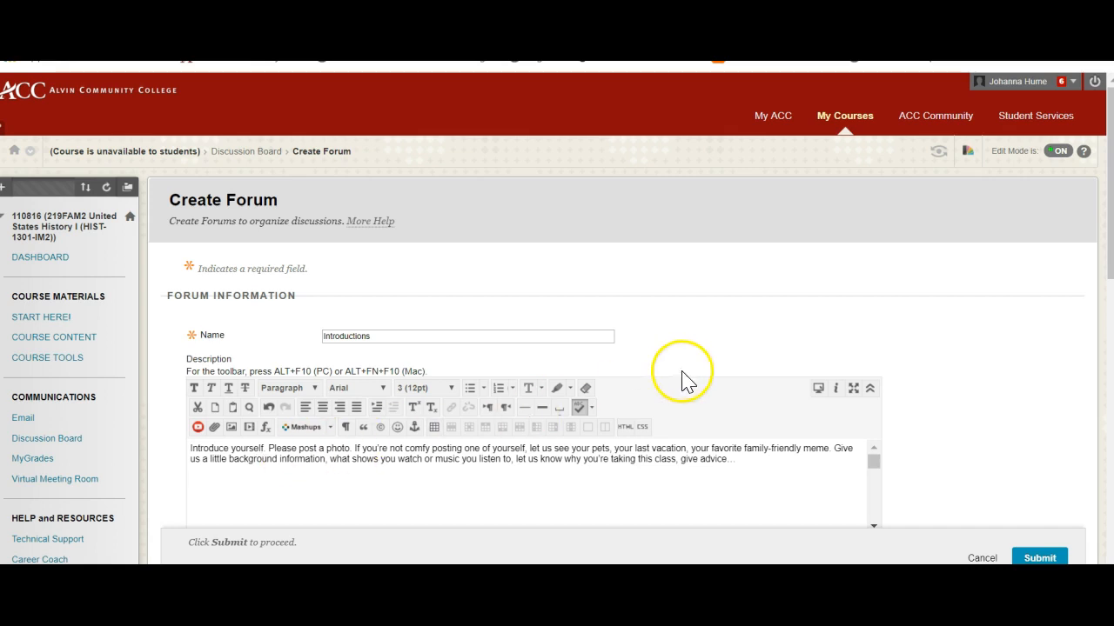
Review the Introductions forum's availability, grading, subscription and posting options, keep the defaults, and submit the forum.
scroll(905, 396, down, 5)
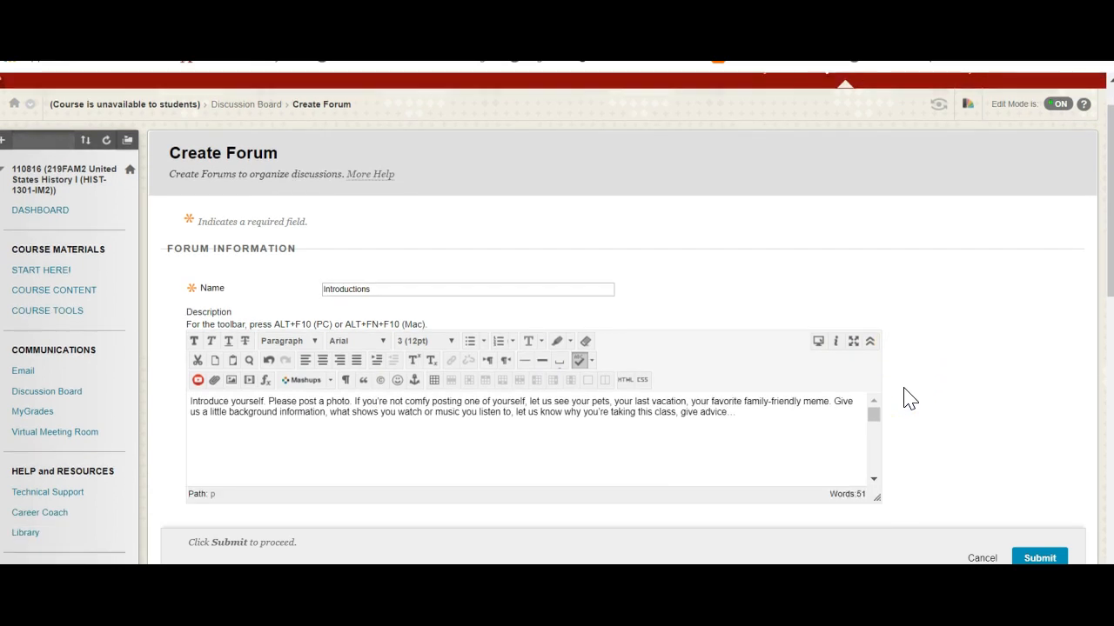
scroll(905, 396, down, 3)
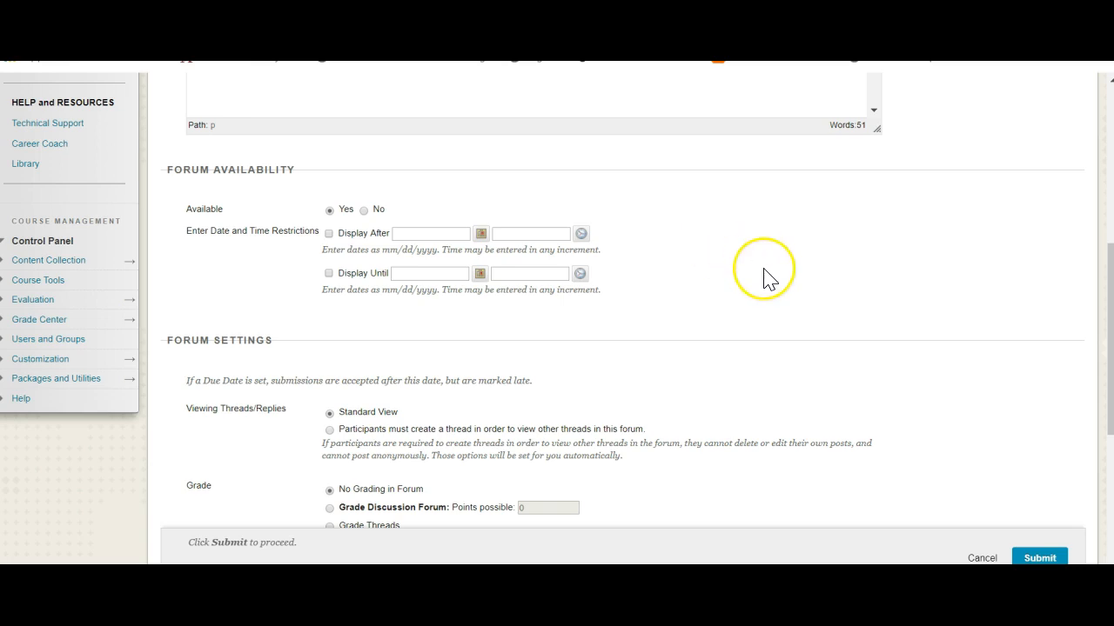
scroll(765, 278, down, 3)
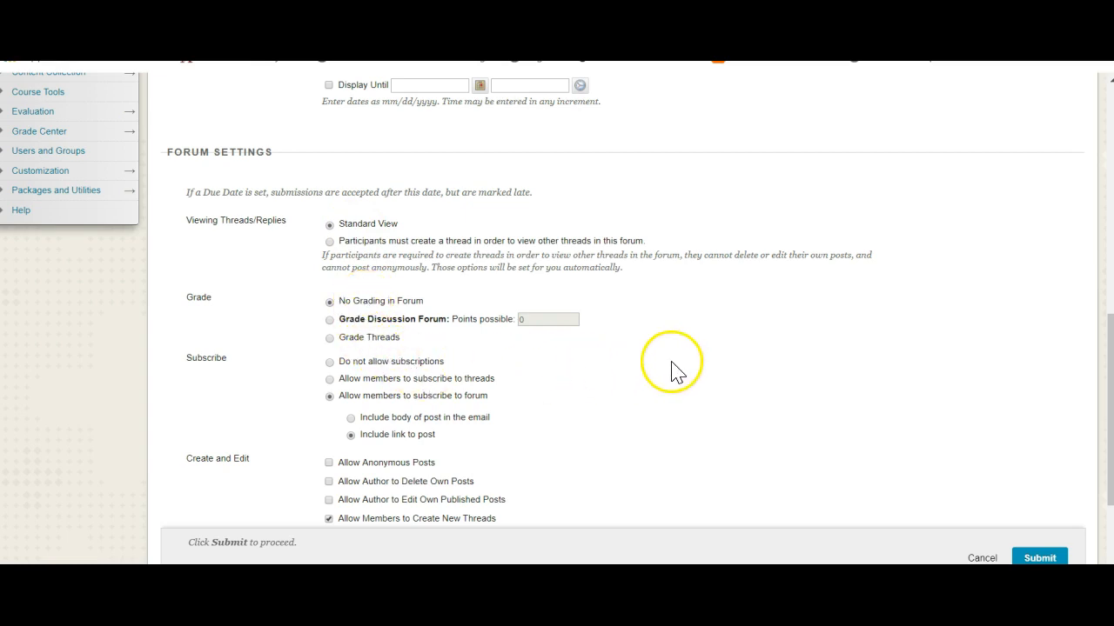
scroll(641, 406, down, 2)
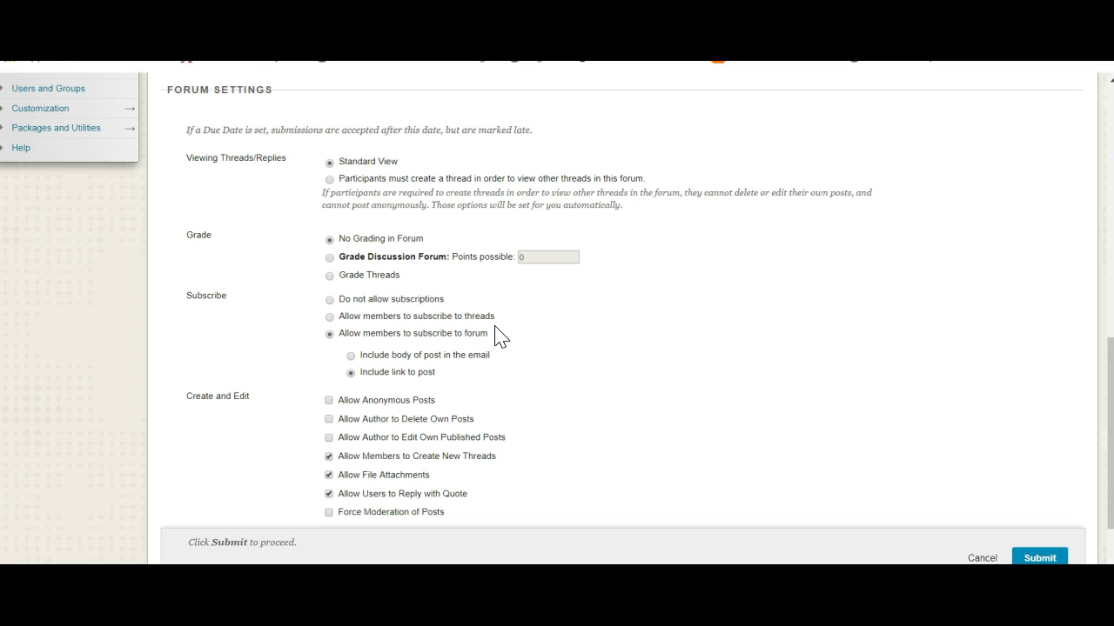
scroll(500, 338, down, 1)
scroll(500, 337, down, 1)
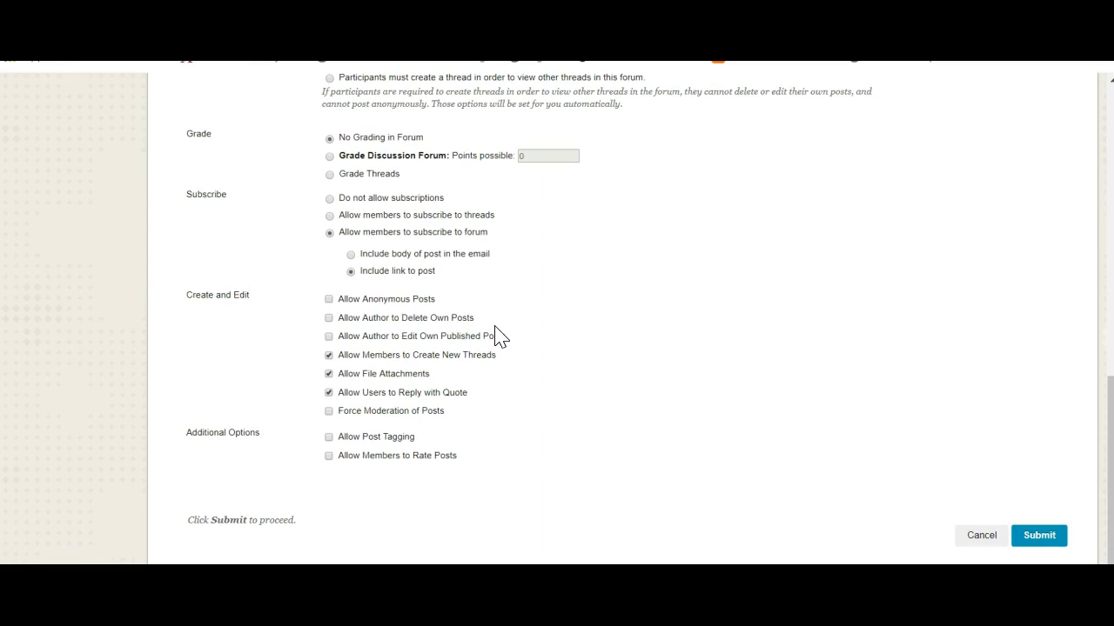
click(1041, 536)
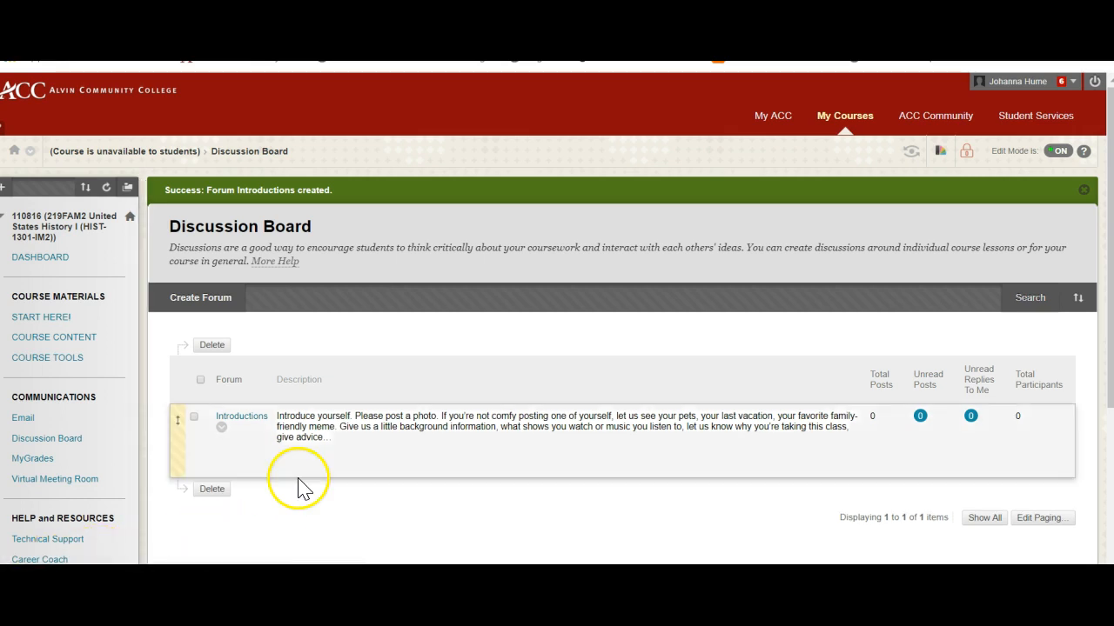
Start another forum named 1950s and 1960s, paste the chapter discussion instructions as its description, and review the pasted text.
click(222, 303)
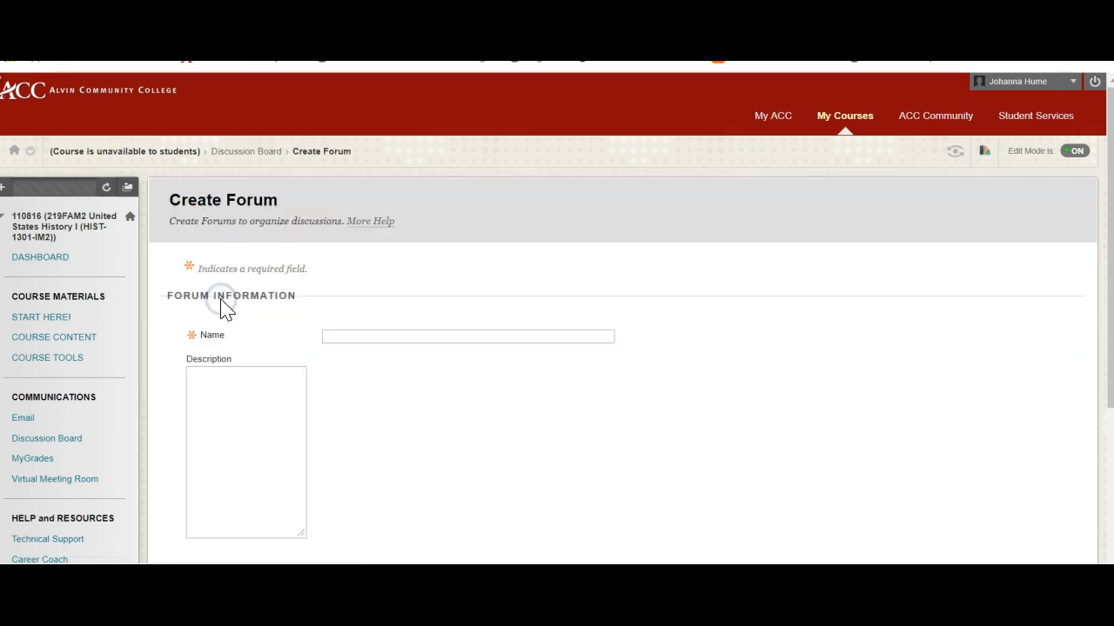
click(356, 332)
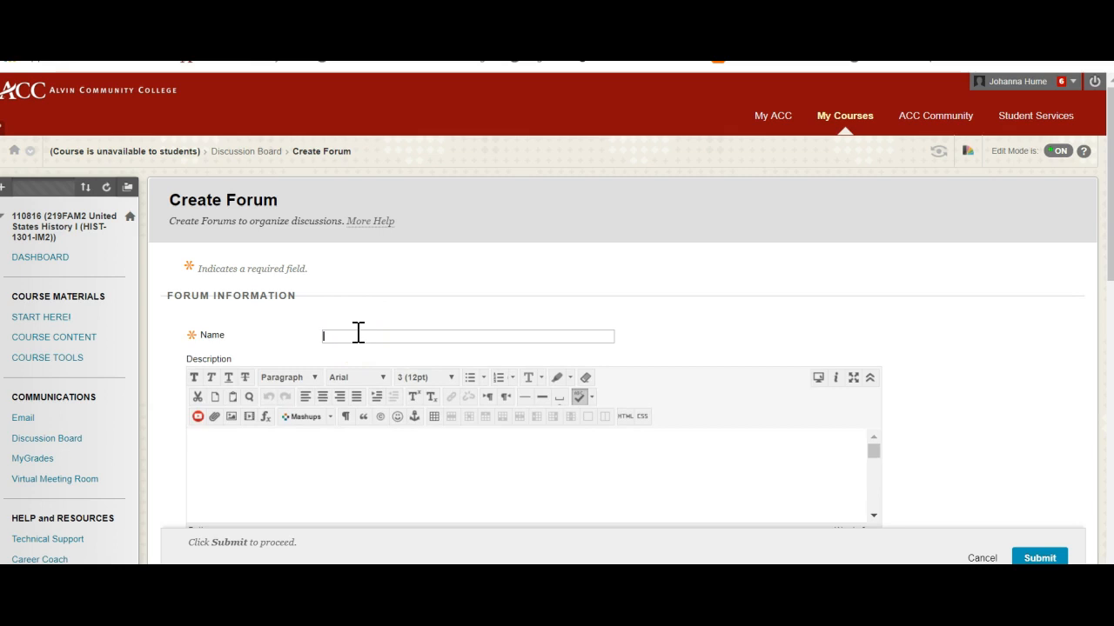
text(1950s and 1960s)
click(296, 453)
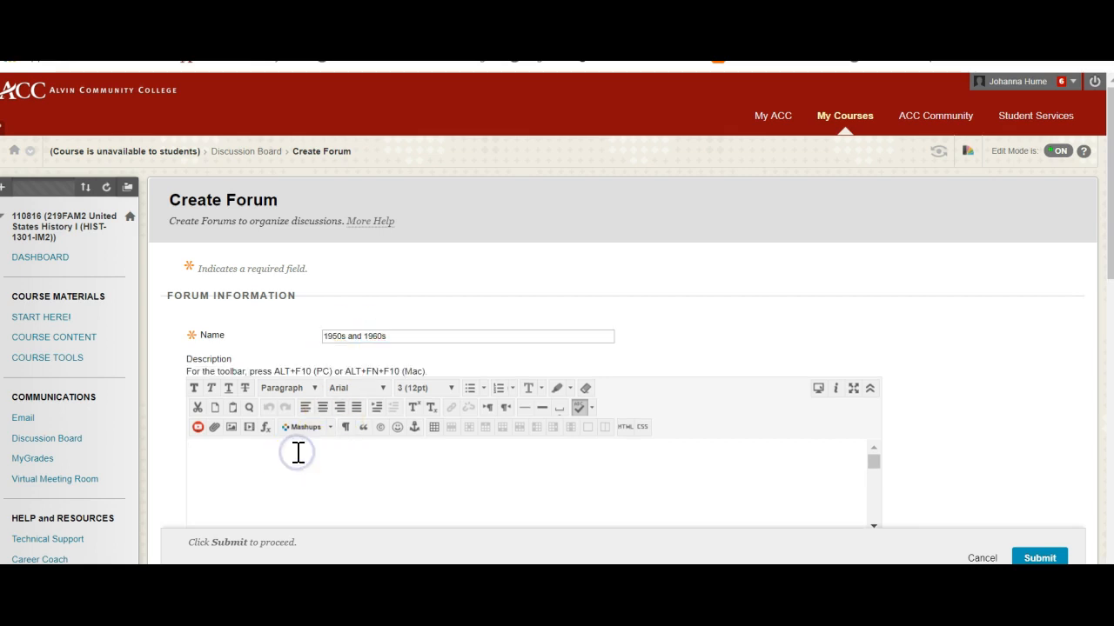
key(ctrl+v)
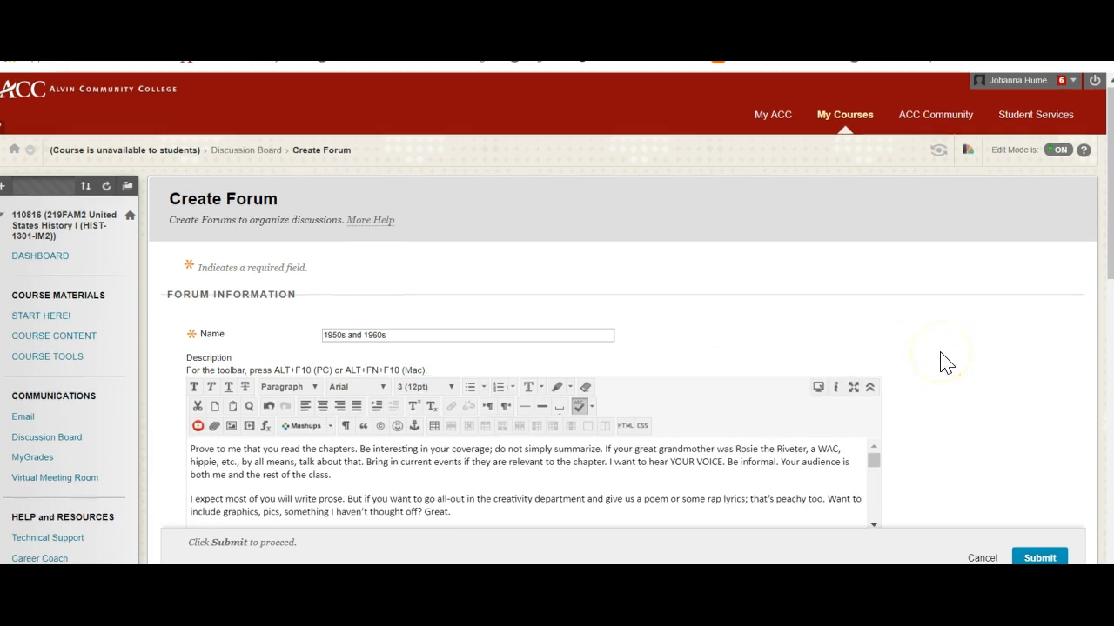
scroll(943, 363, down, 1)
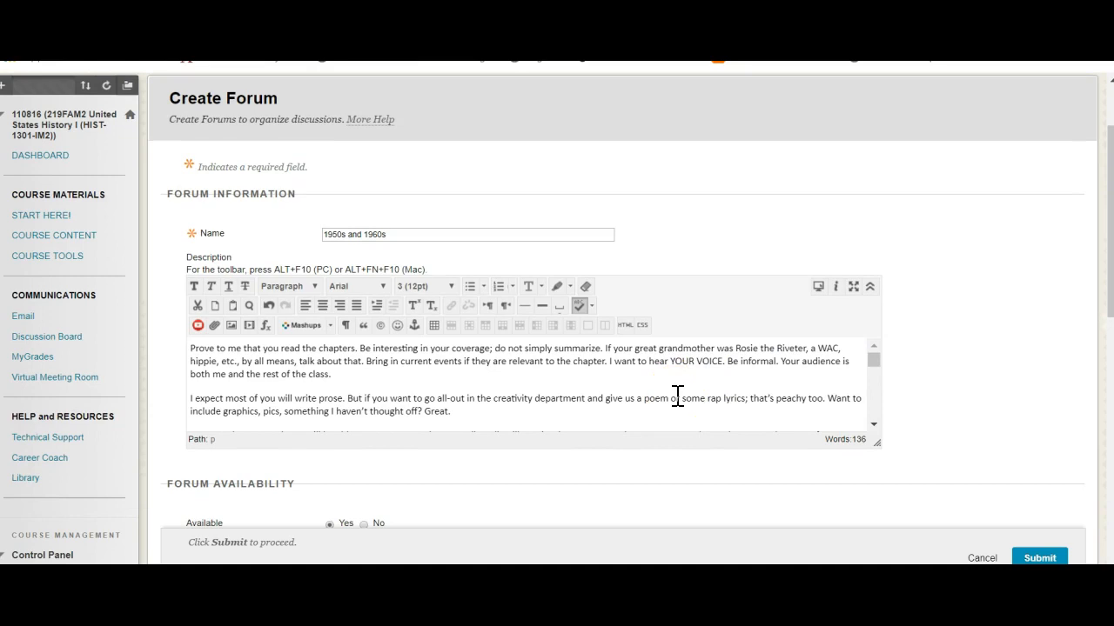
scroll(716, 385, down, 2)
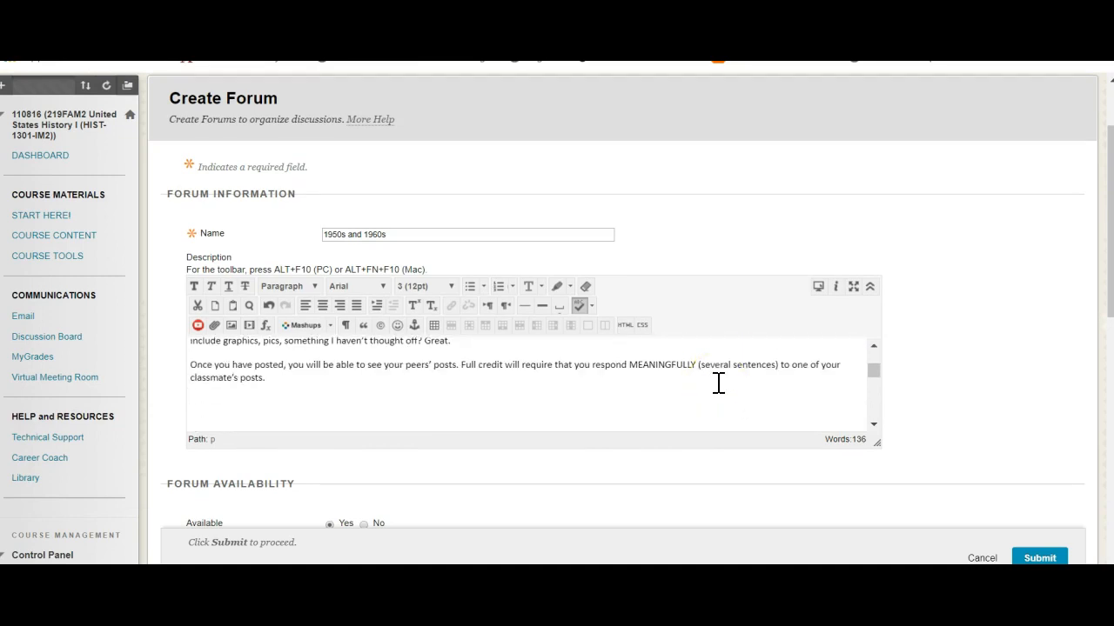
Require participants to create a thread in order to view other threads in the 1950s and 1960s forum.
click(282, 380)
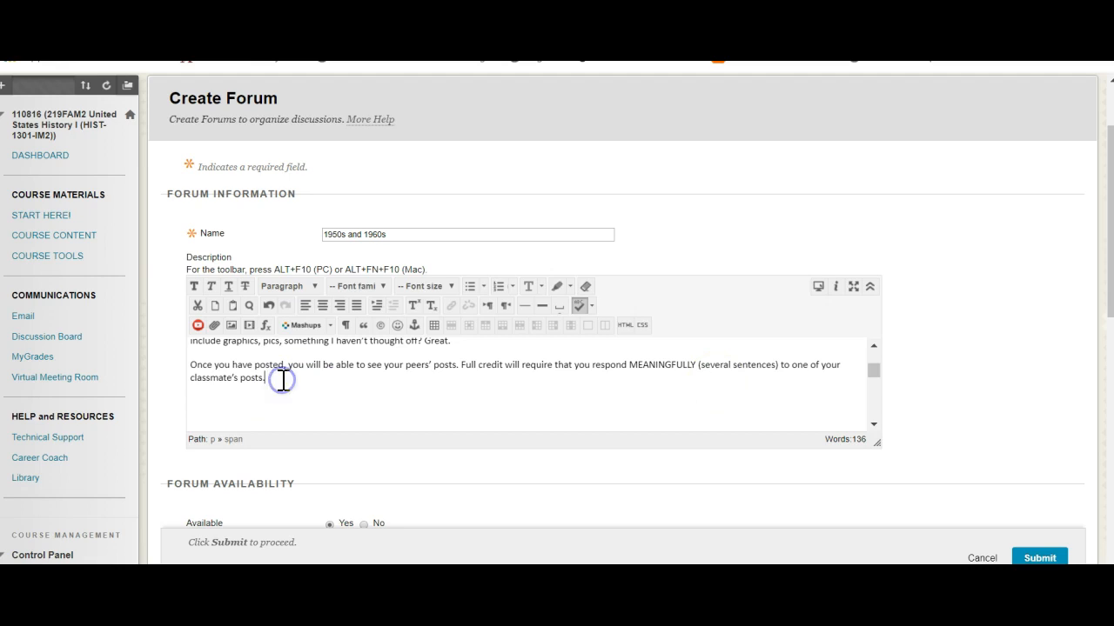
scroll(281, 377, up, 2)
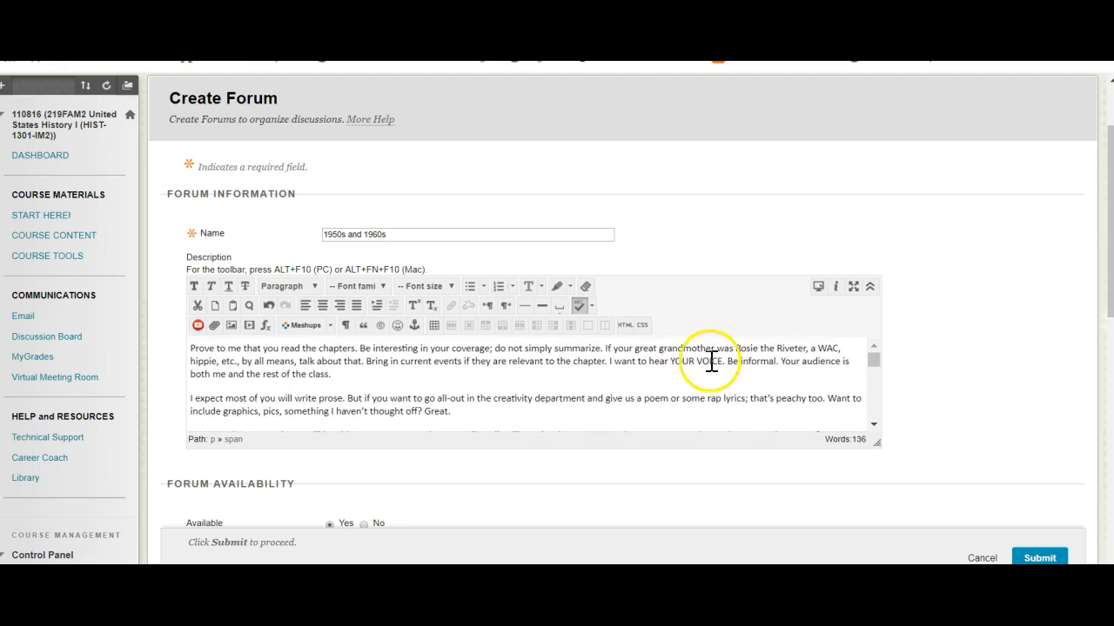
scroll(955, 397, down, 4)
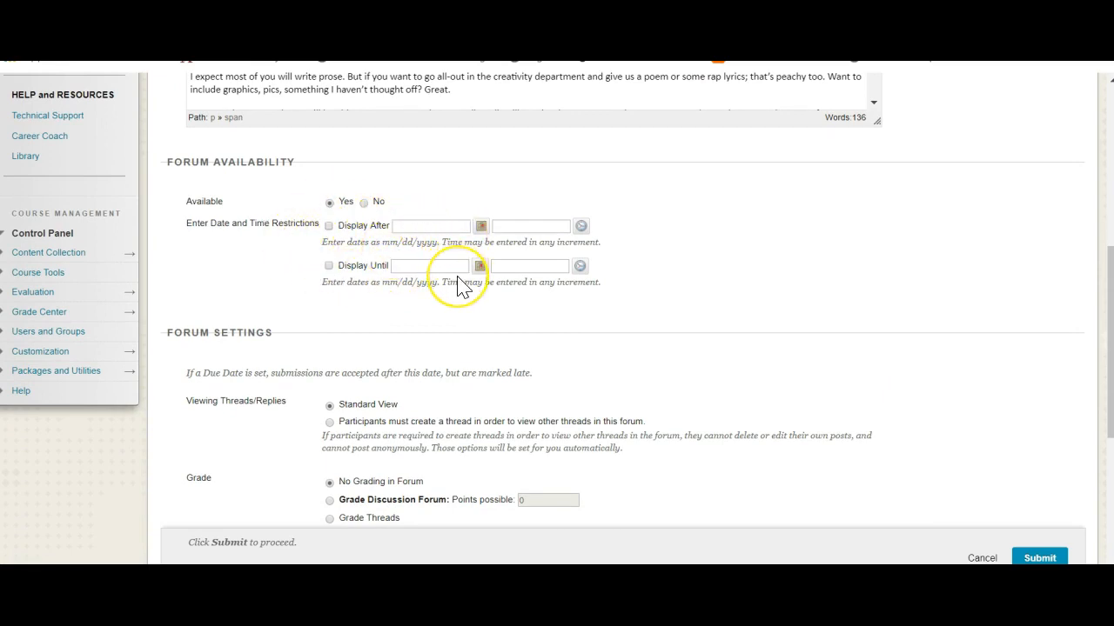
scroll(461, 287, down, 3)
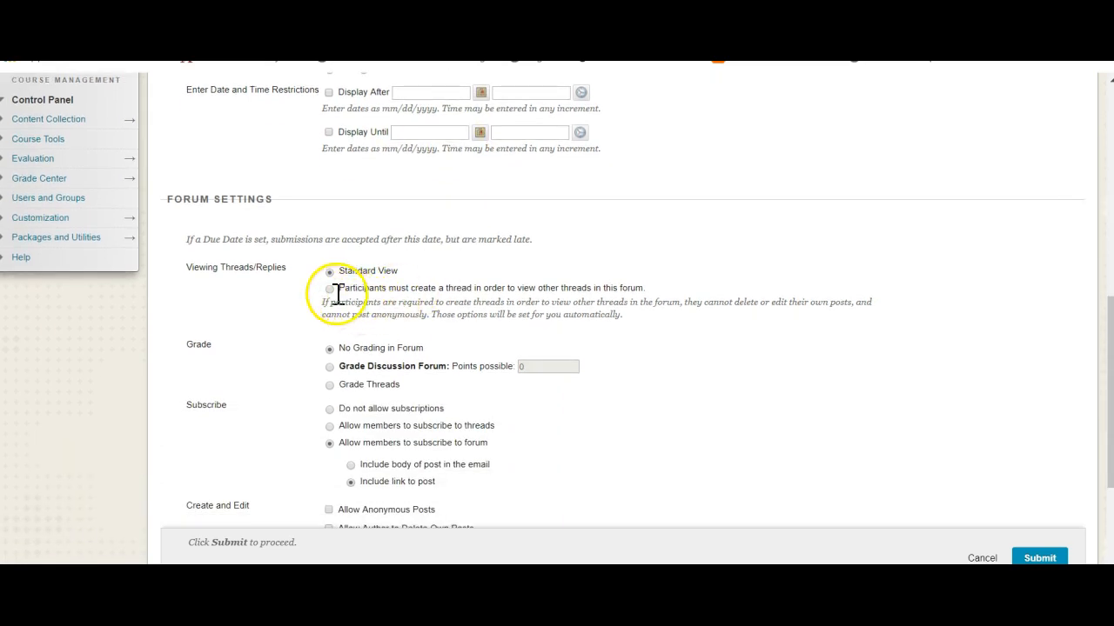
click(330, 288)
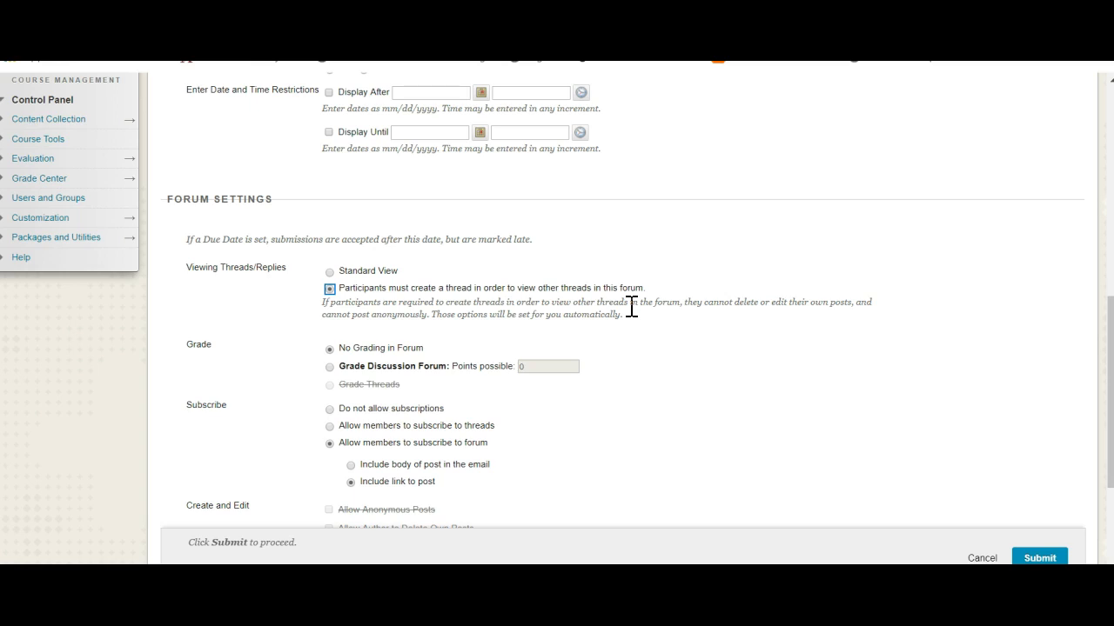
click(426, 294)
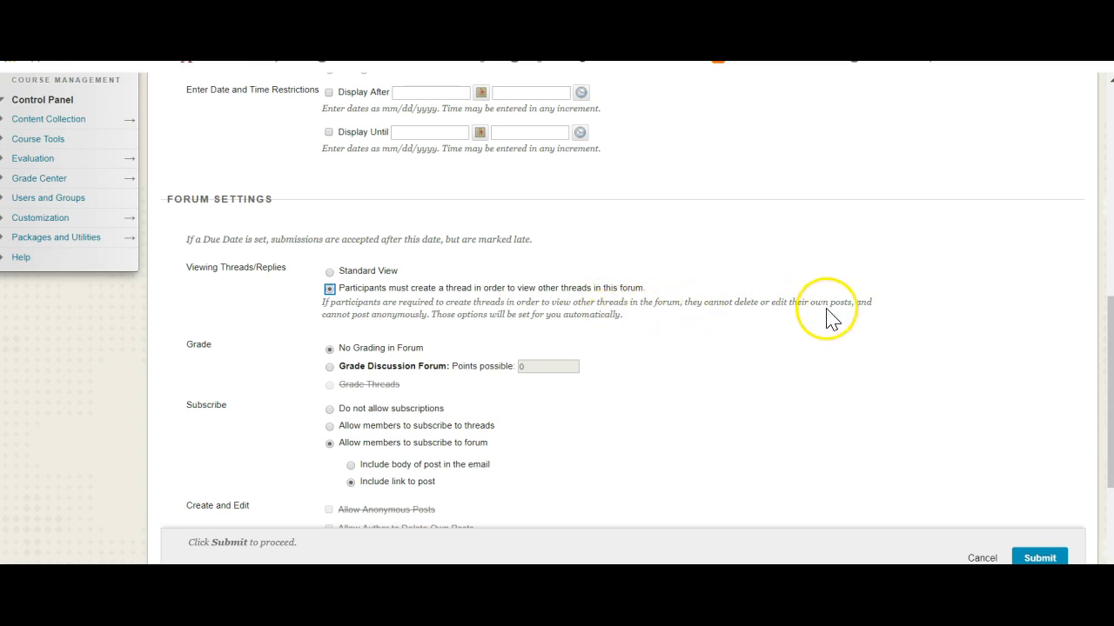
Enable grading for the discussion forum with 10 points possible.
click(331, 367)
click(539, 366)
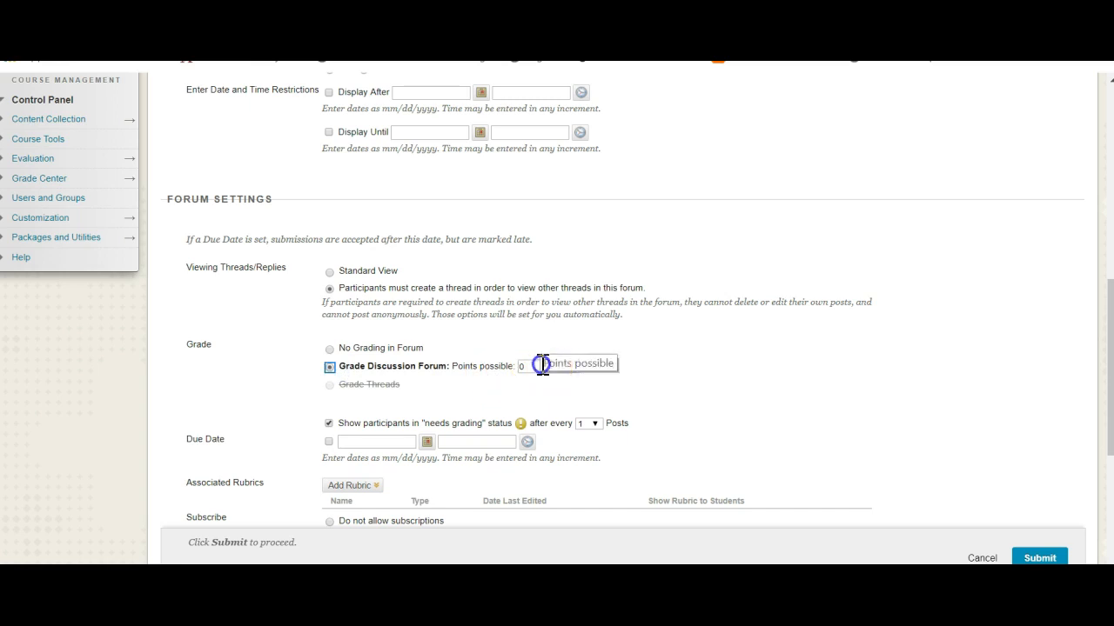
text(10)
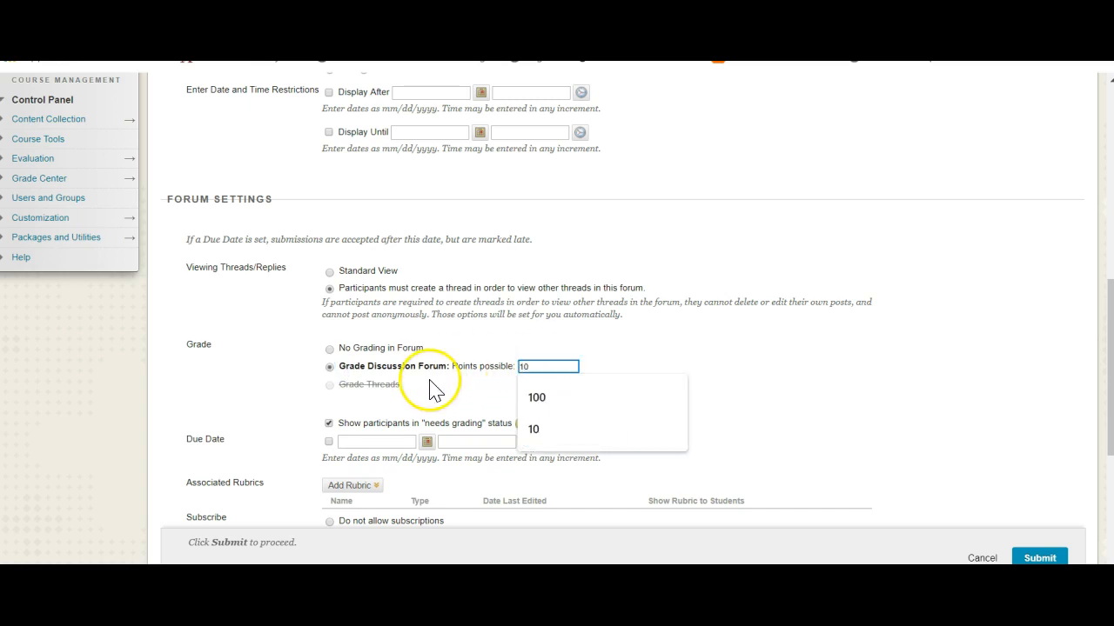
click(426, 391)
Recheck the reply requirement in the description and set participants to show in needs grading status after every 2 posts.
scroll(426, 398, down, 2)
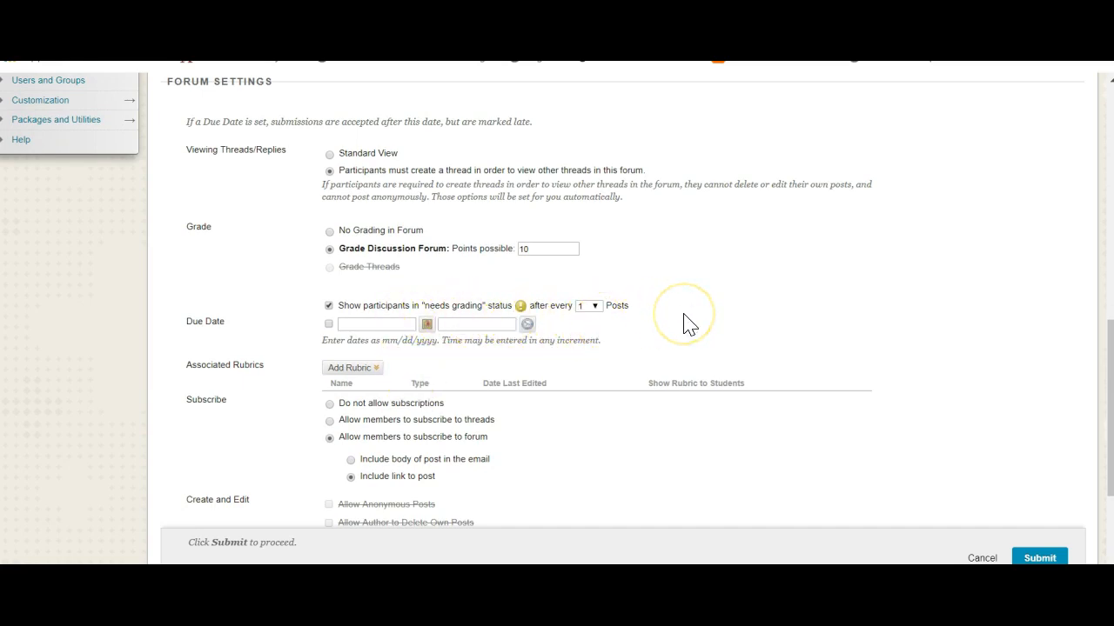
scroll(683, 323, up, 6)
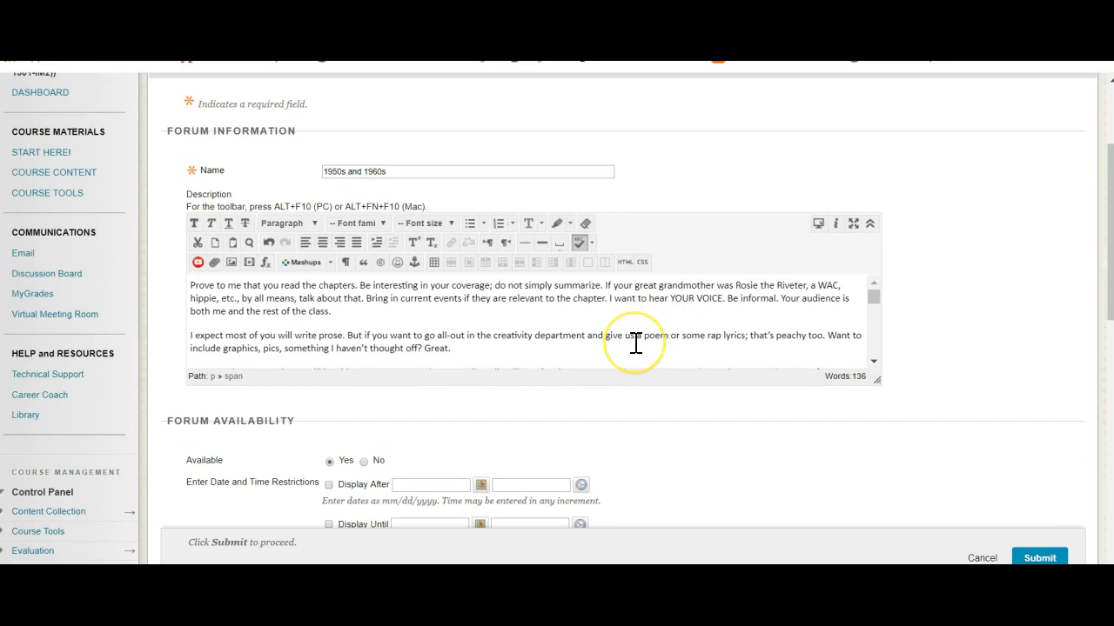
scroll(635, 342, down, 3)
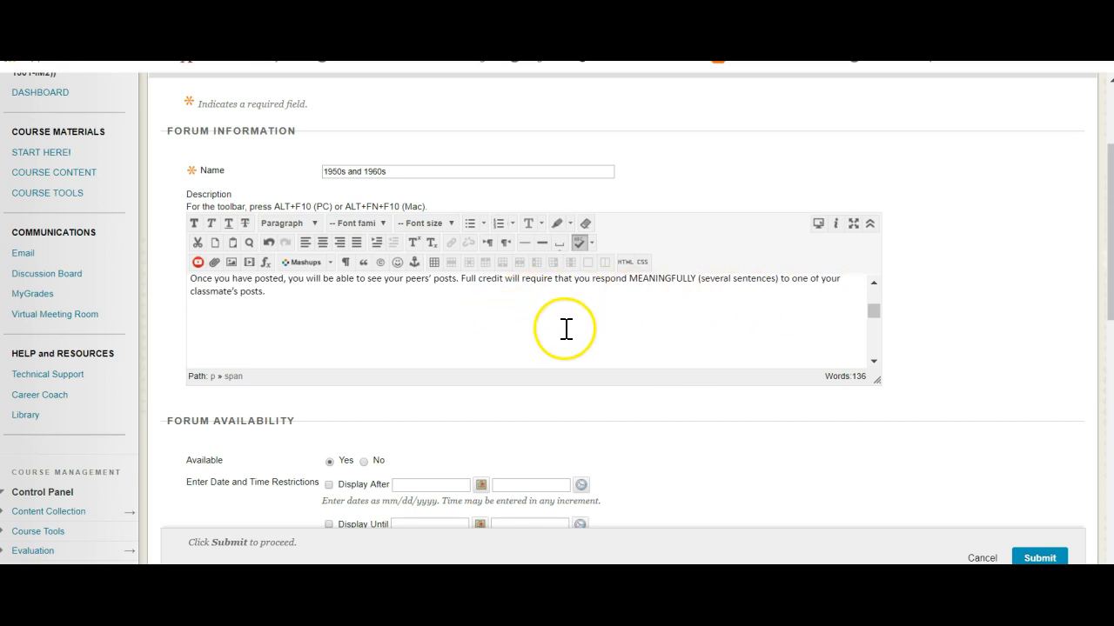
scroll(929, 374, down, 1)
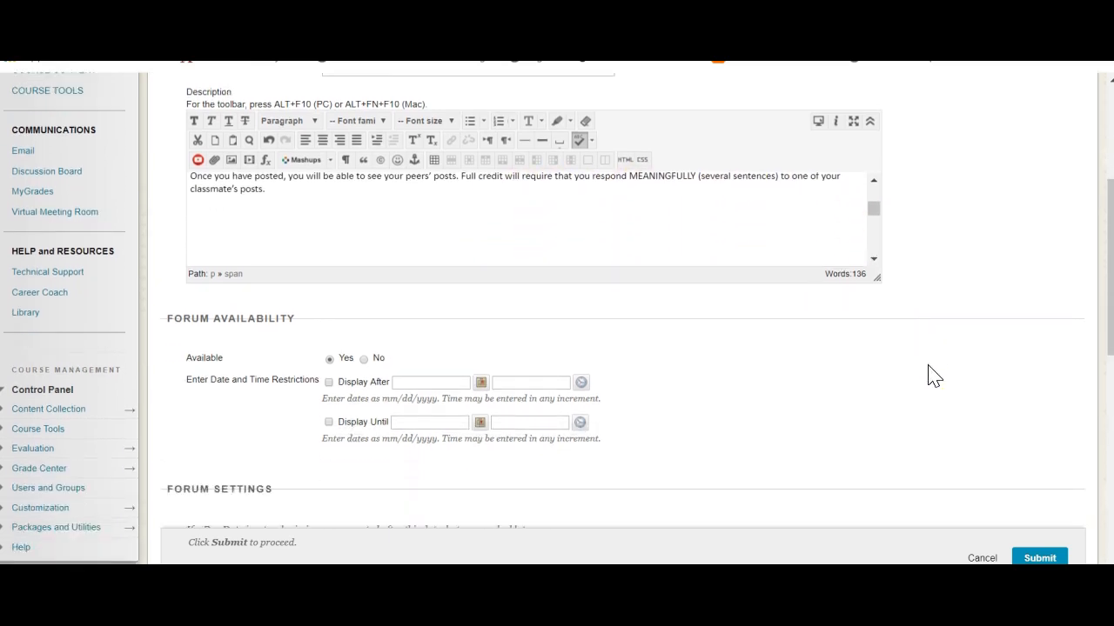
scroll(929, 374, down, 4)
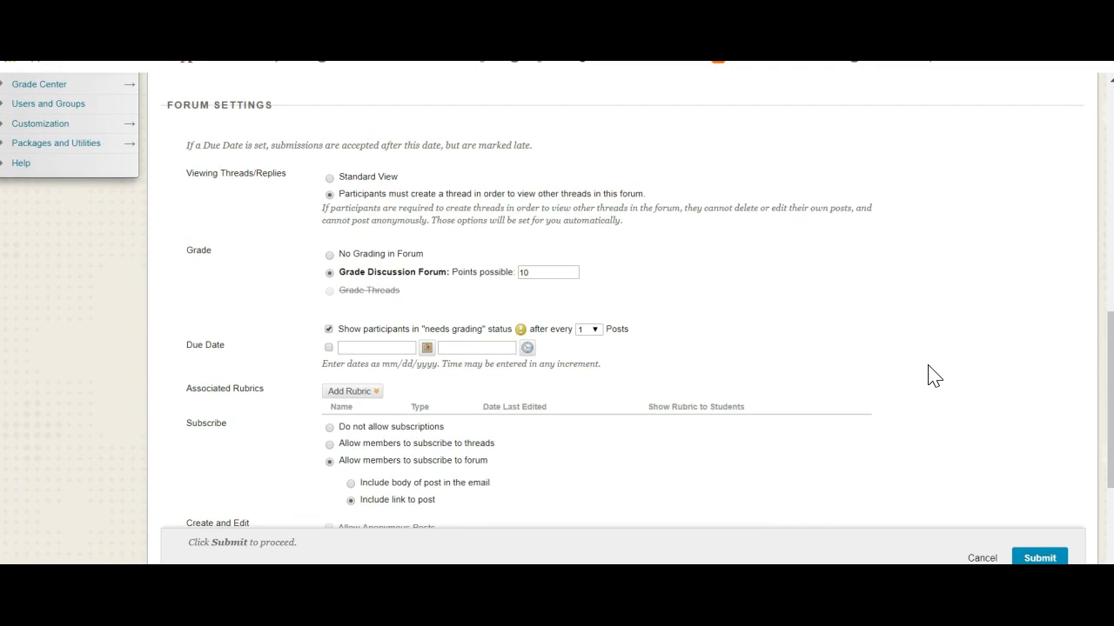
click(595, 330)
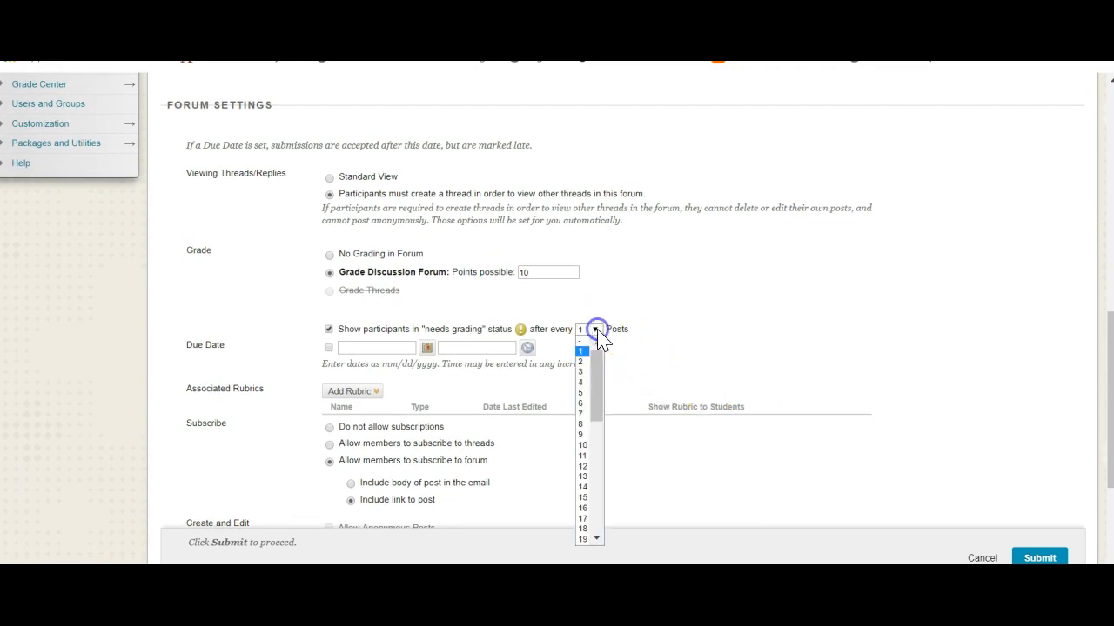
click(582, 361)
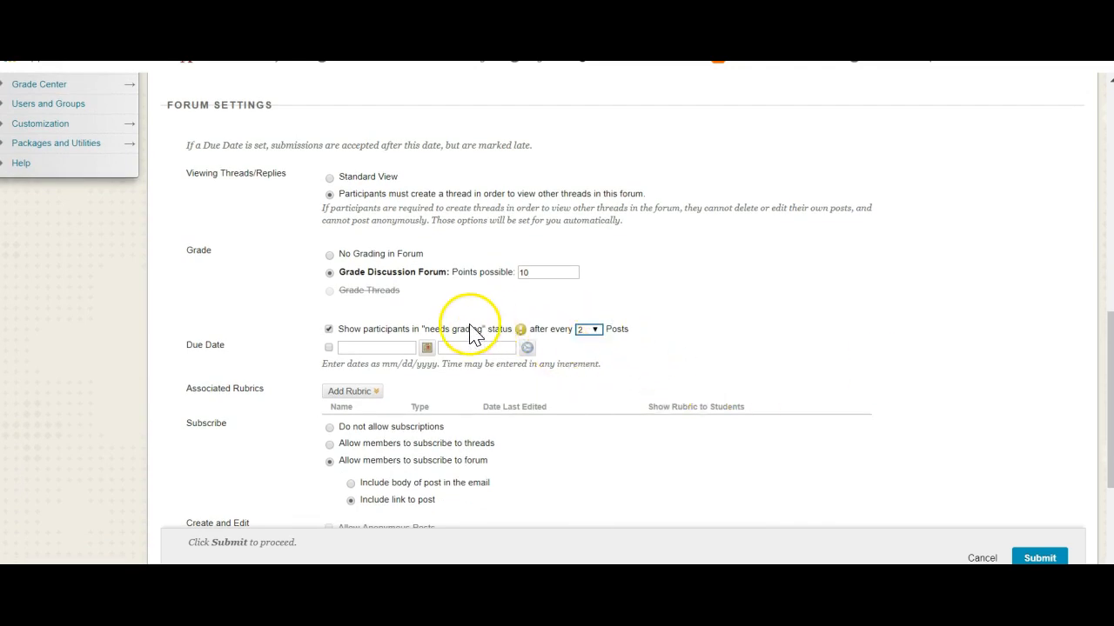
click(595, 331)
click(587, 362)
Look at the due date calendar and the options for adding a rubric, leaving both unset.
click(335, 389)
click(427, 352)
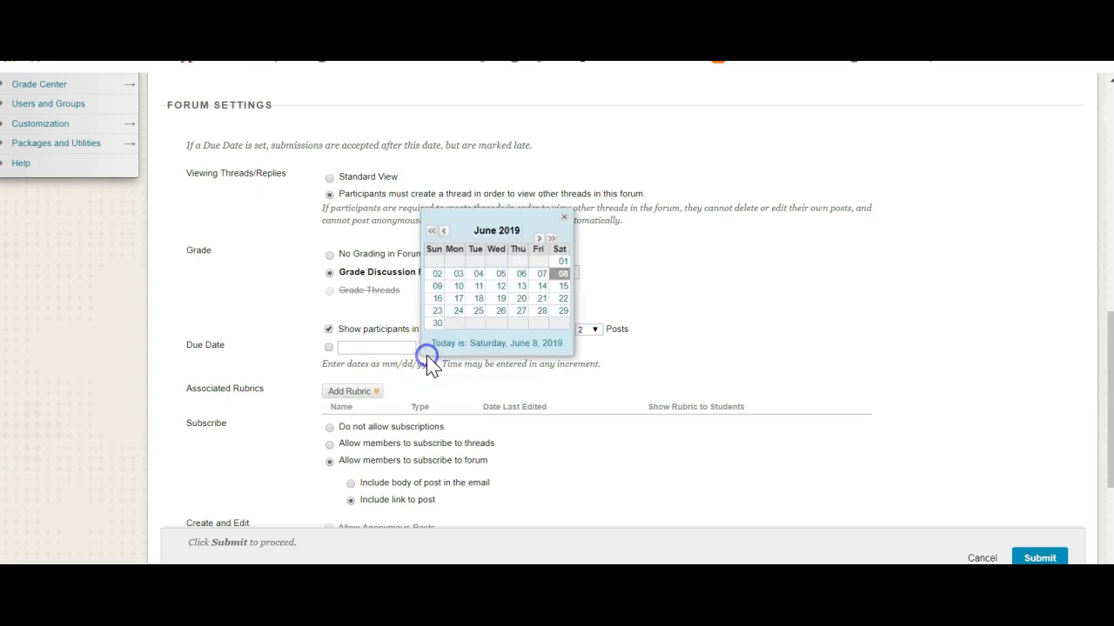
click(277, 351)
click(357, 393)
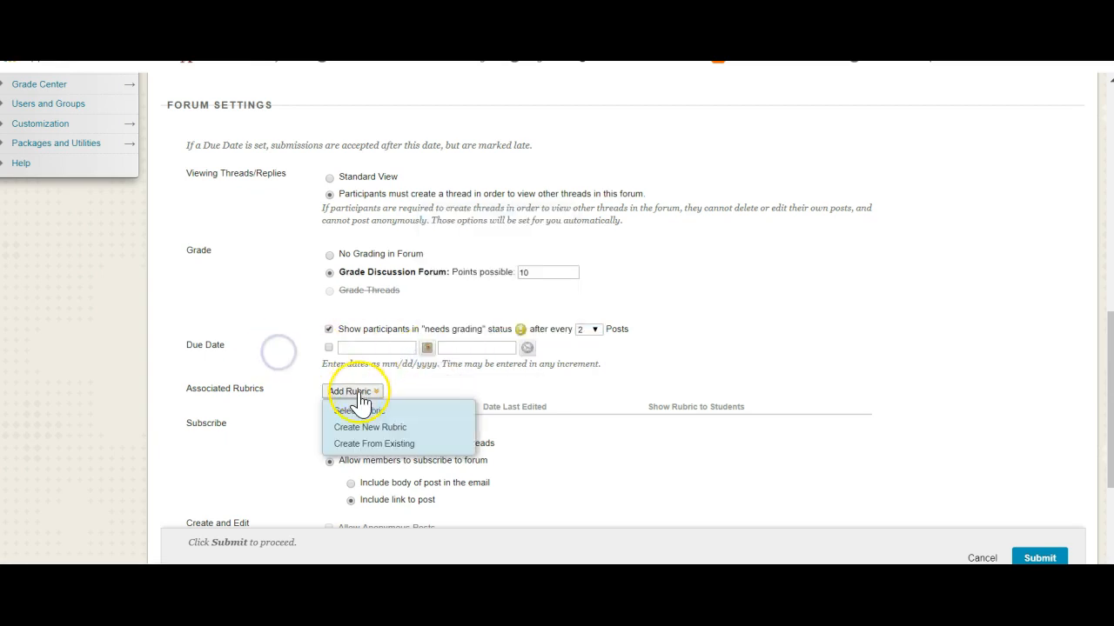
click(290, 411)
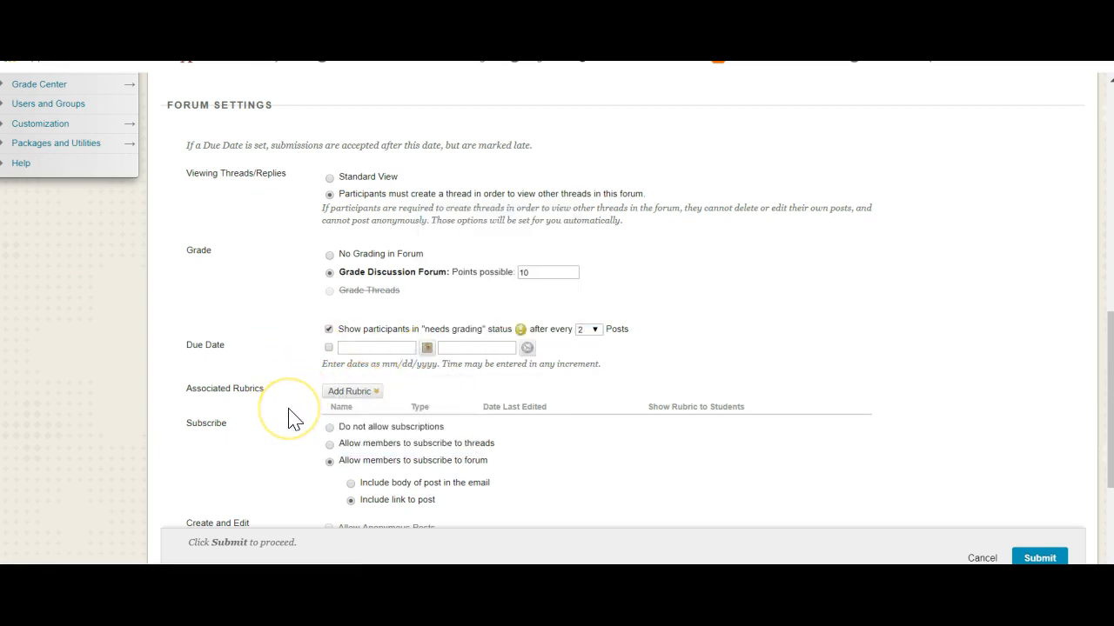
Review the subscription, create and edit, and additional options, keep their defaults, and submit the 1950s and 1960s forum.
scroll(293, 419, down, 3)
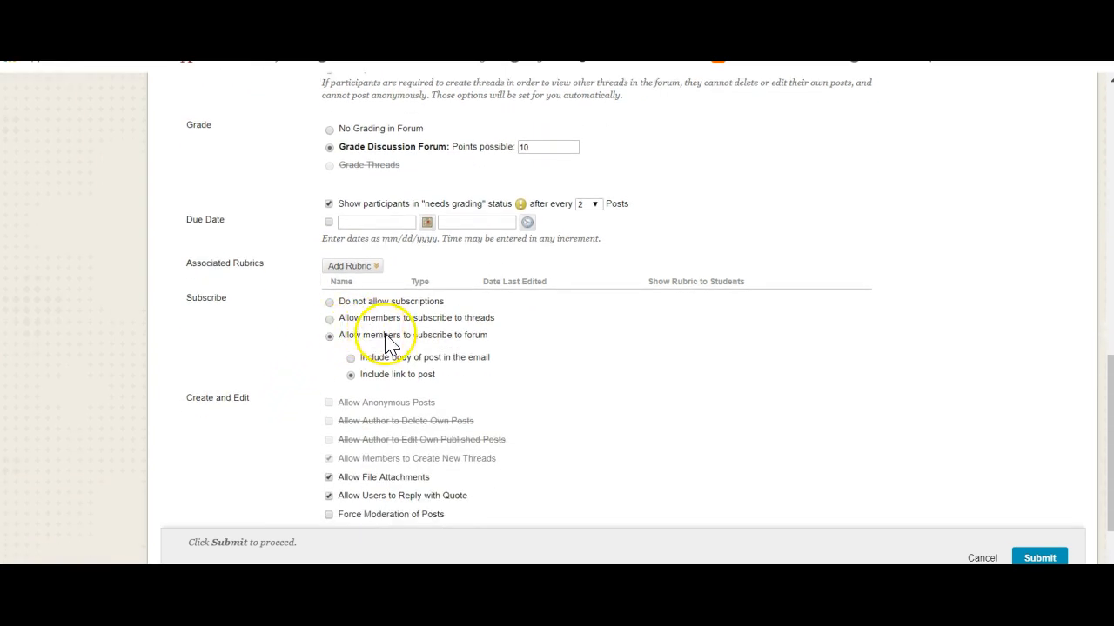
scroll(438, 348, up, 10)
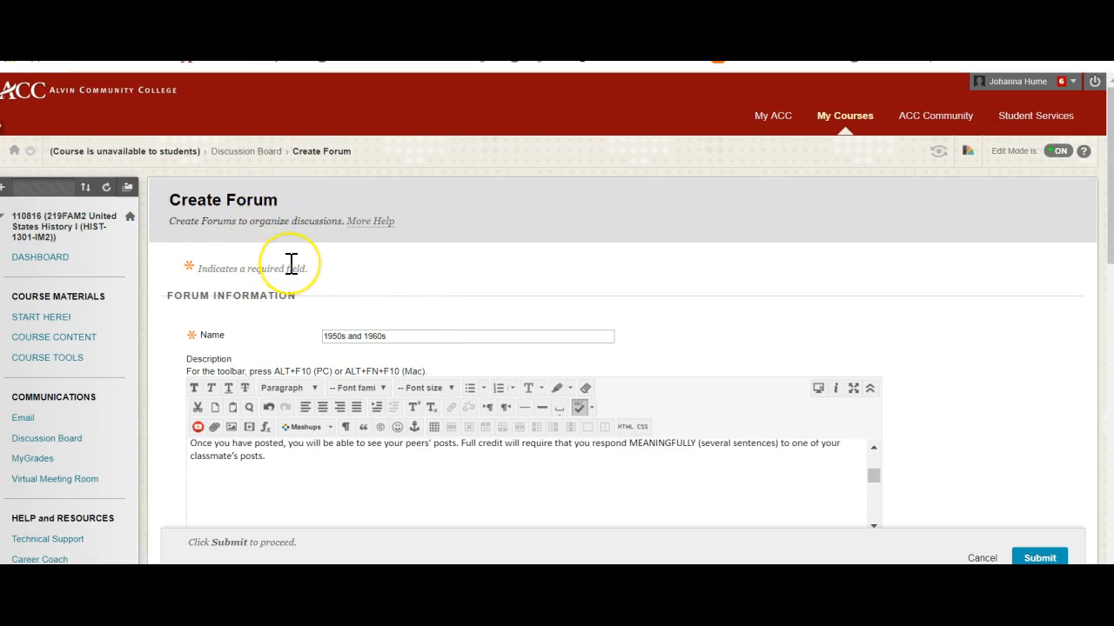
scroll(290, 263, down, 12)
scroll(291, 262, down, 8)
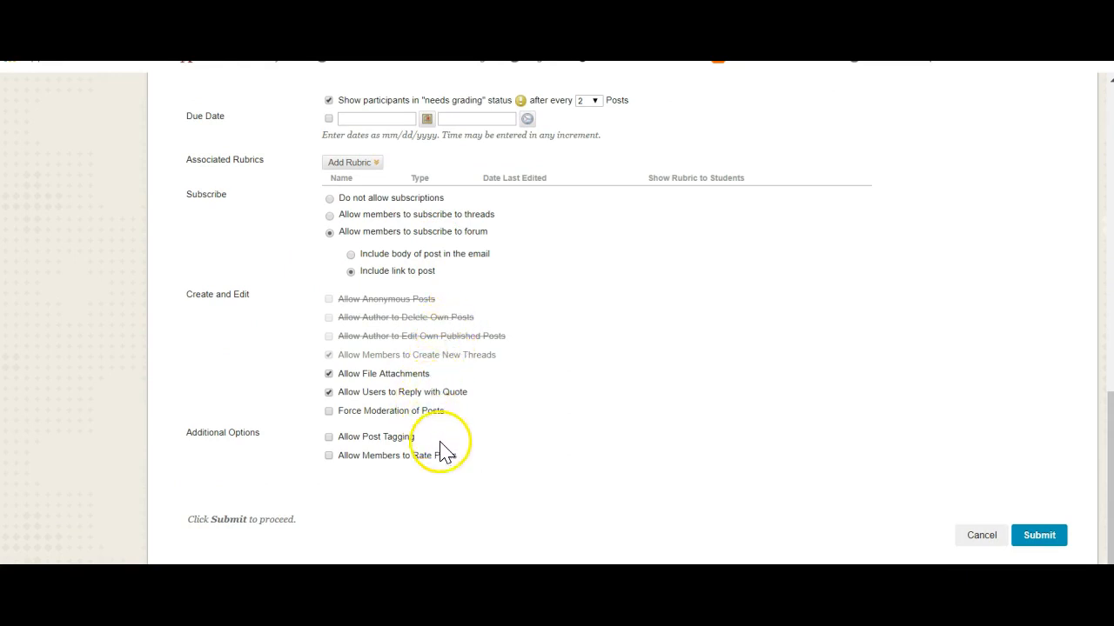
click(1038, 536)
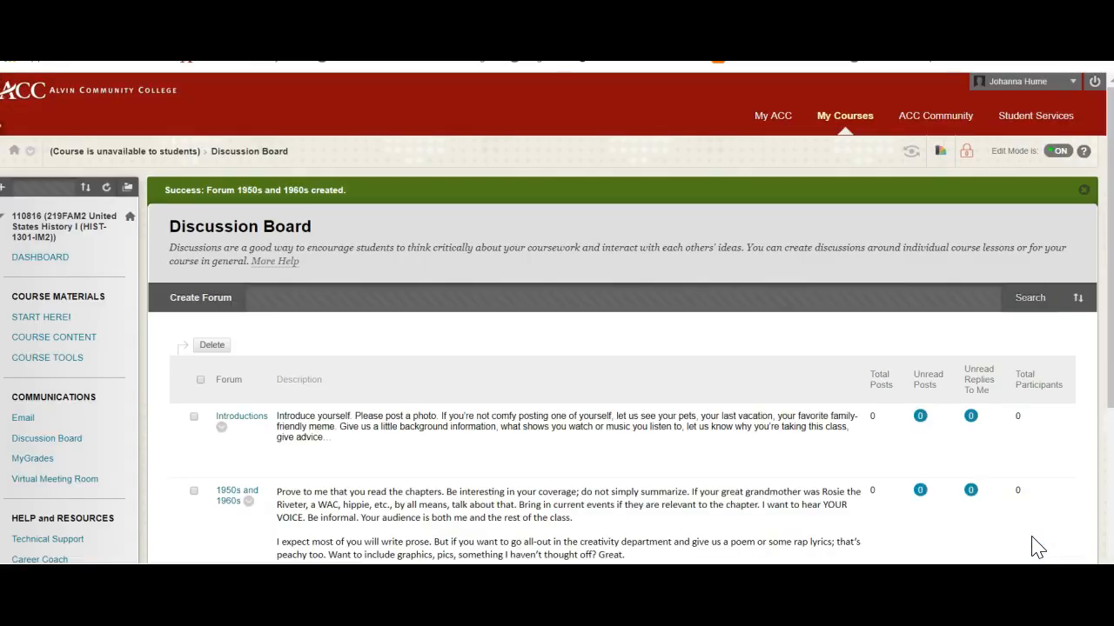
Open the 1950s and 1960s forum for editing, review its description, availability and grading settings, and return to the Discussion Board unchanged.
scroll(870, 446, down, 2)
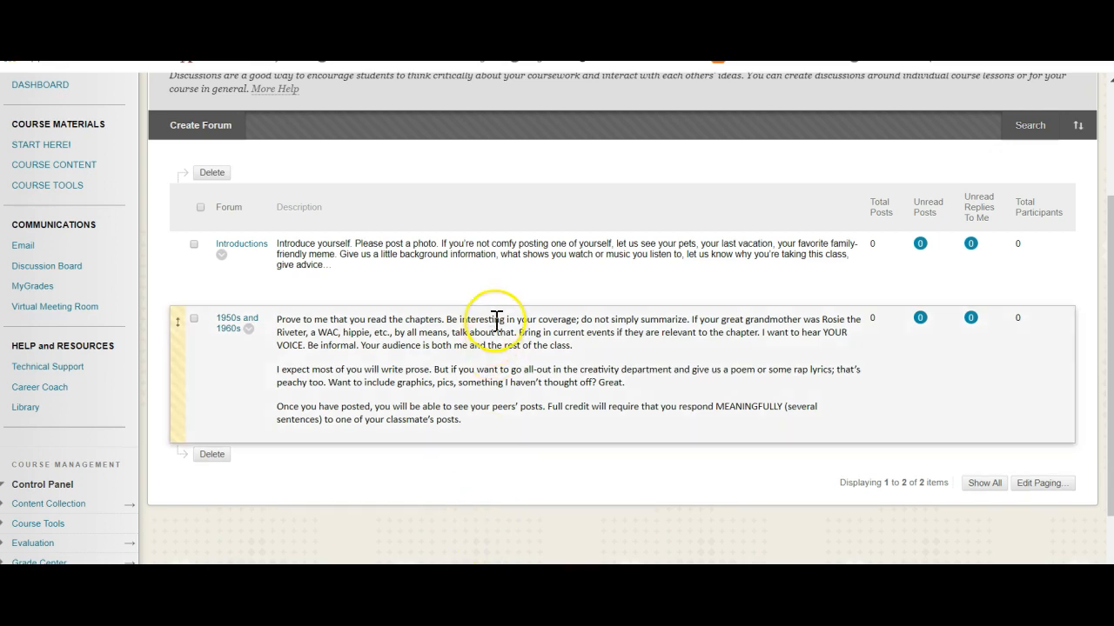
scroll(497, 318, down, 2)
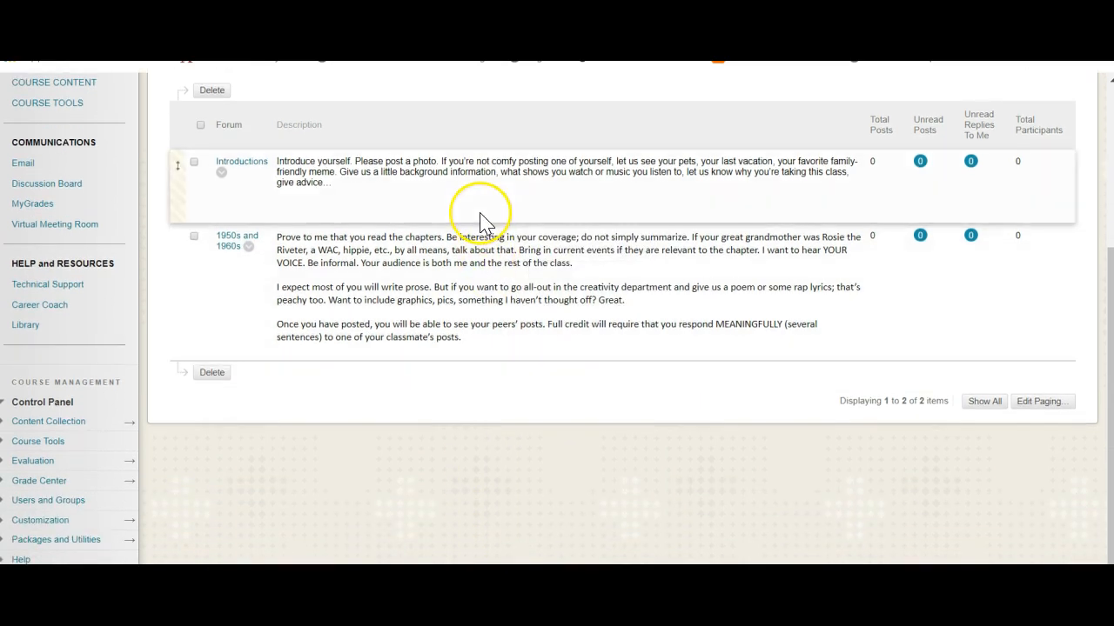
scroll(480, 218, up, 6)
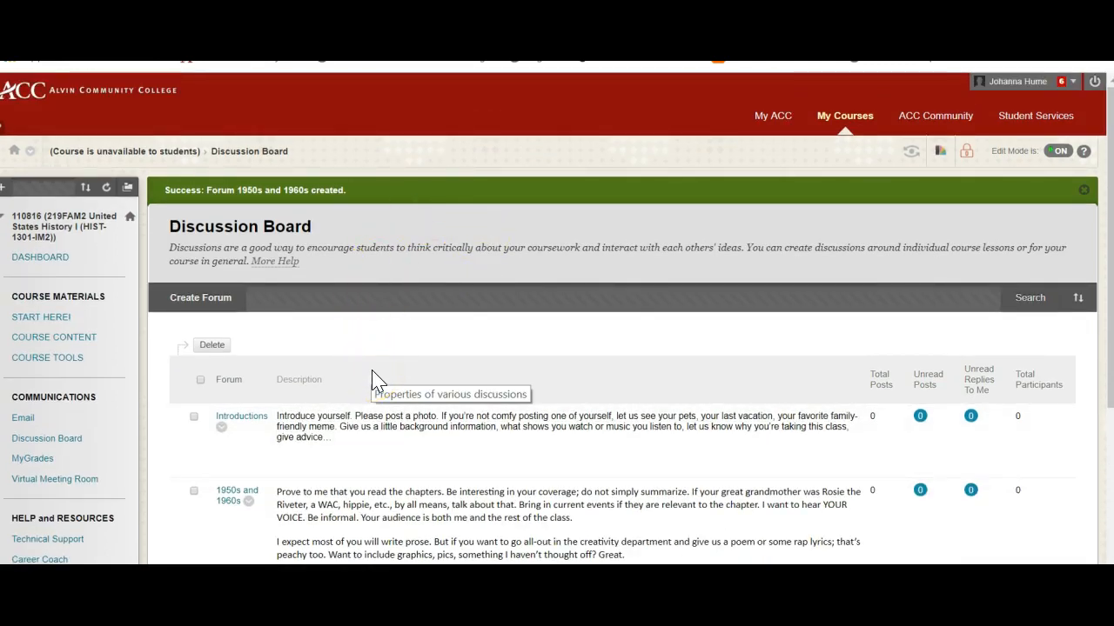
scroll(368, 422, down, 3)
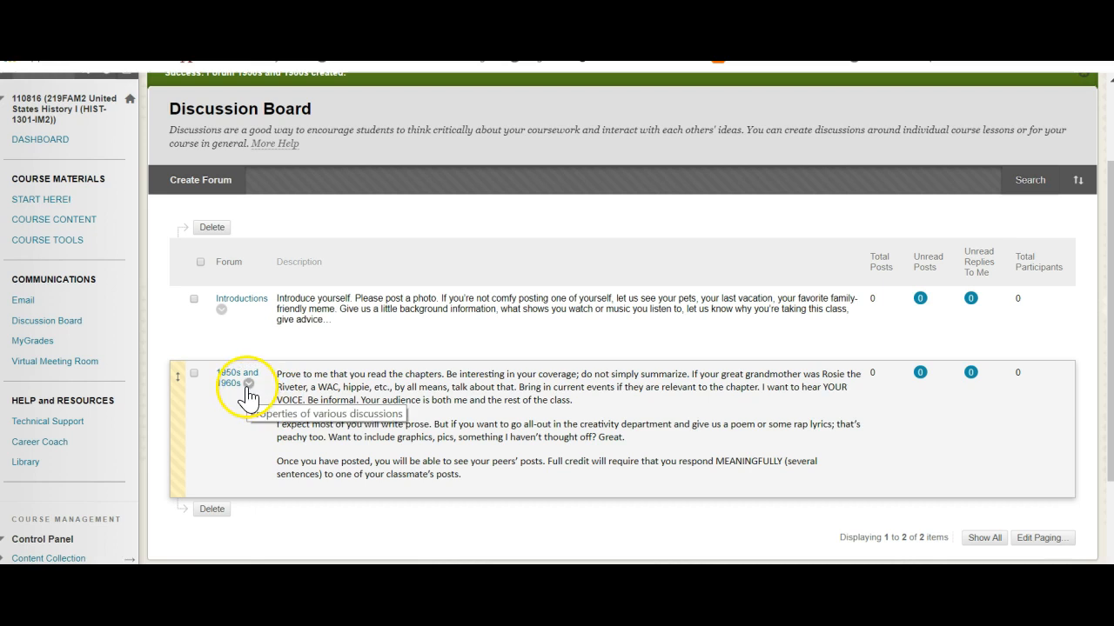
click(249, 384)
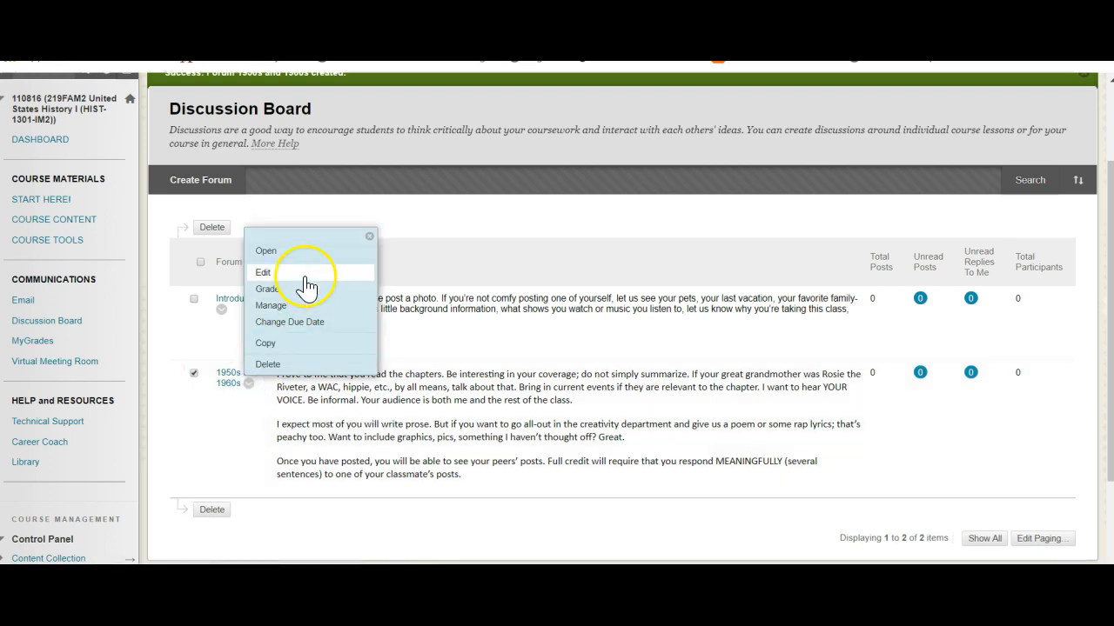
click(305, 275)
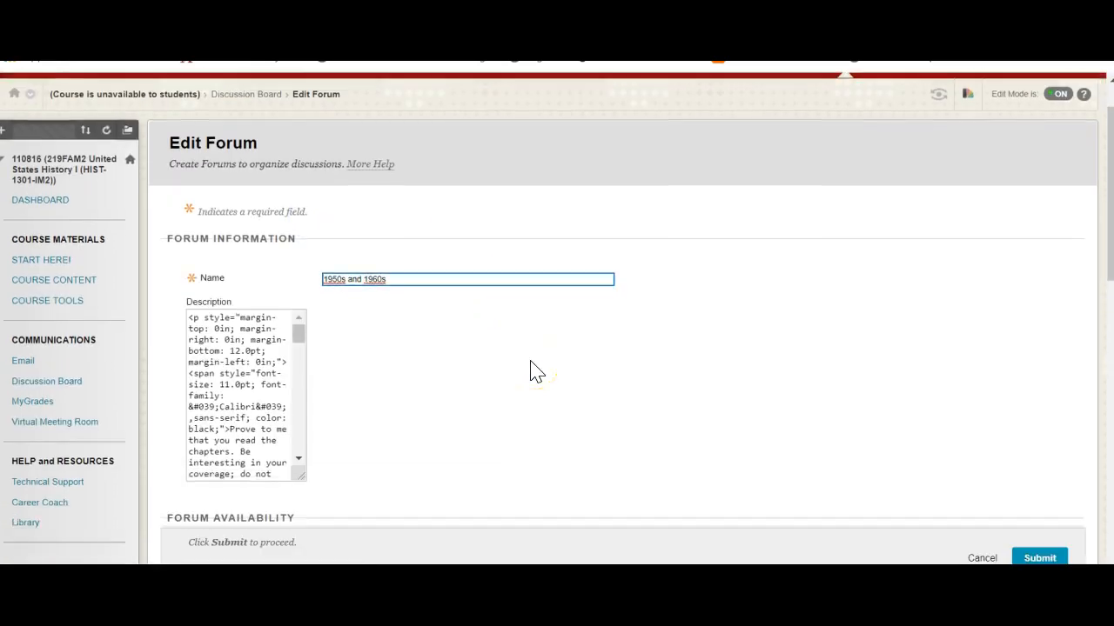
scroll(535, 371, down, 5)
scroll(529, 368, down, 1)
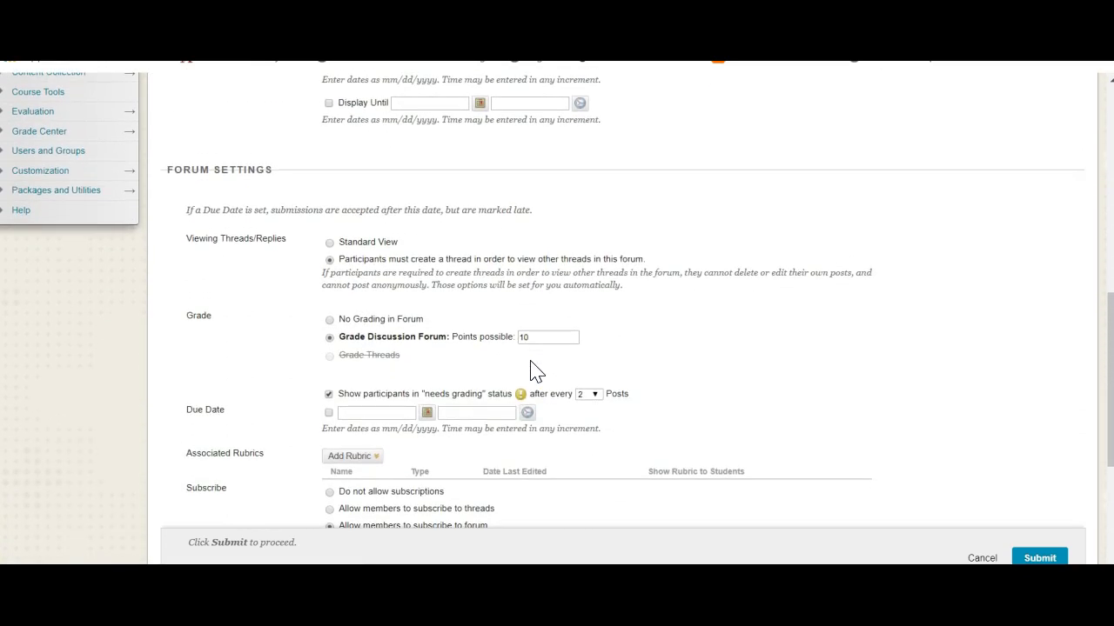
scroll(529, 368, up, 3)
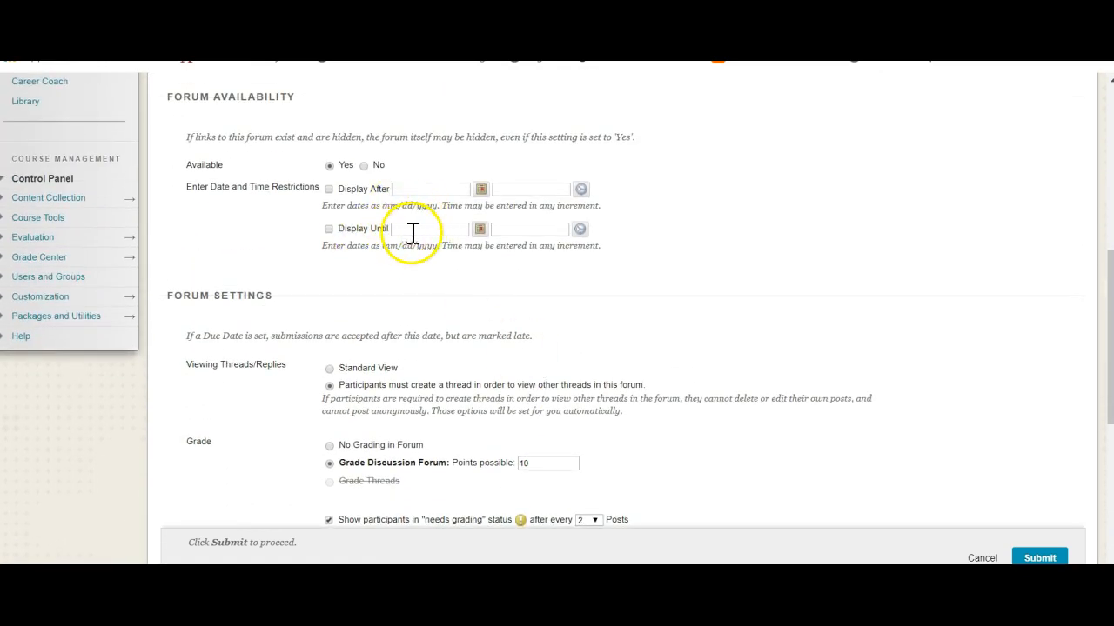
scroll(413, 232, up, 5)
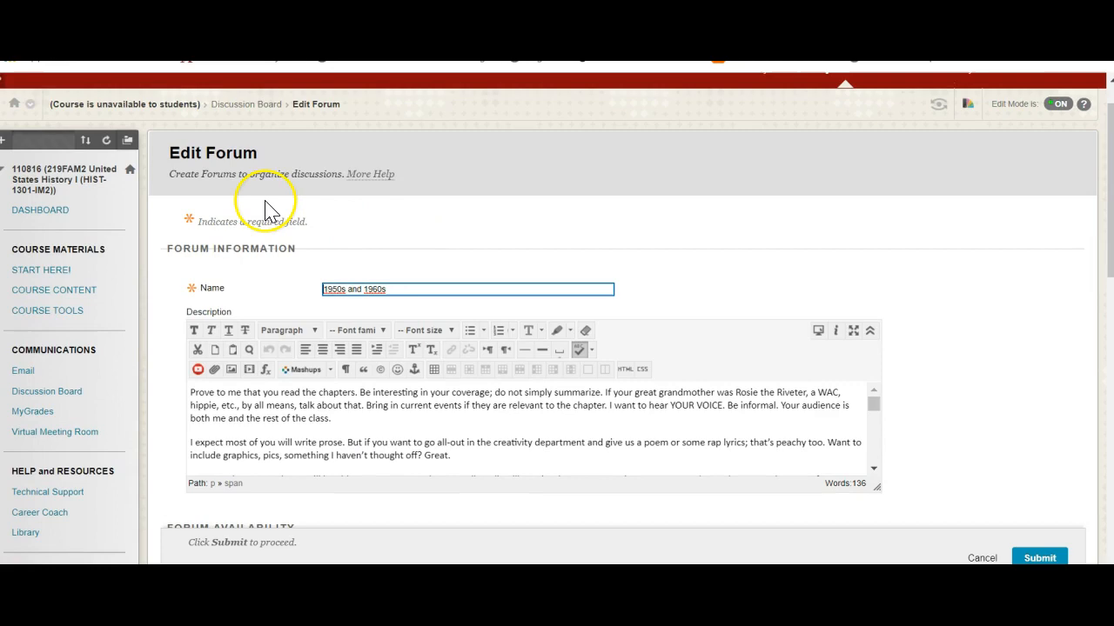
click(243, 106)
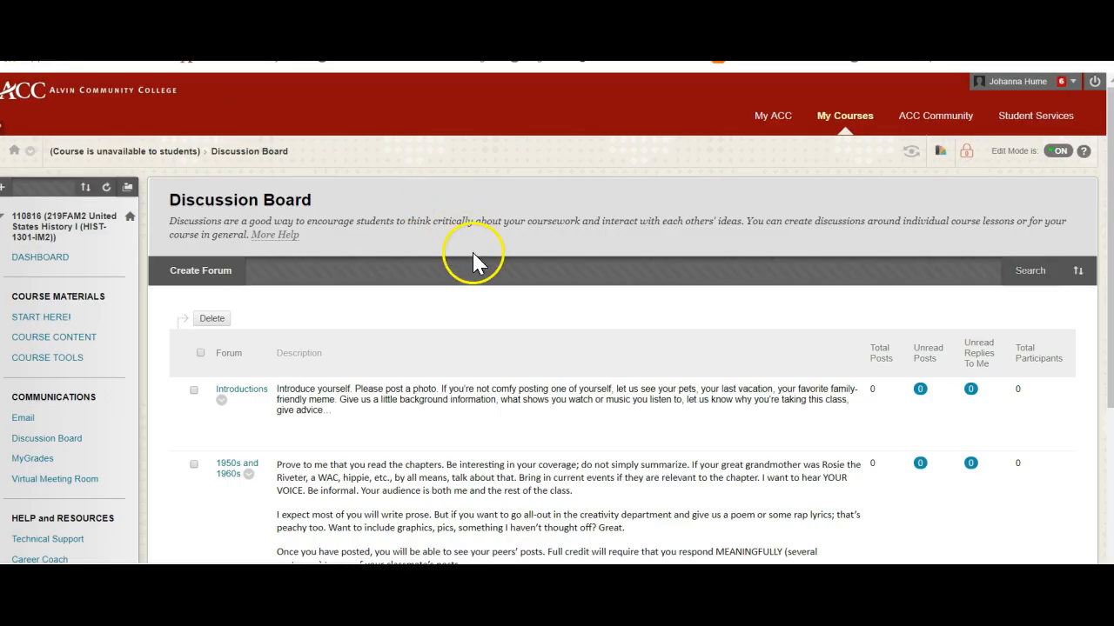
scroll(535, 393, down, 3)
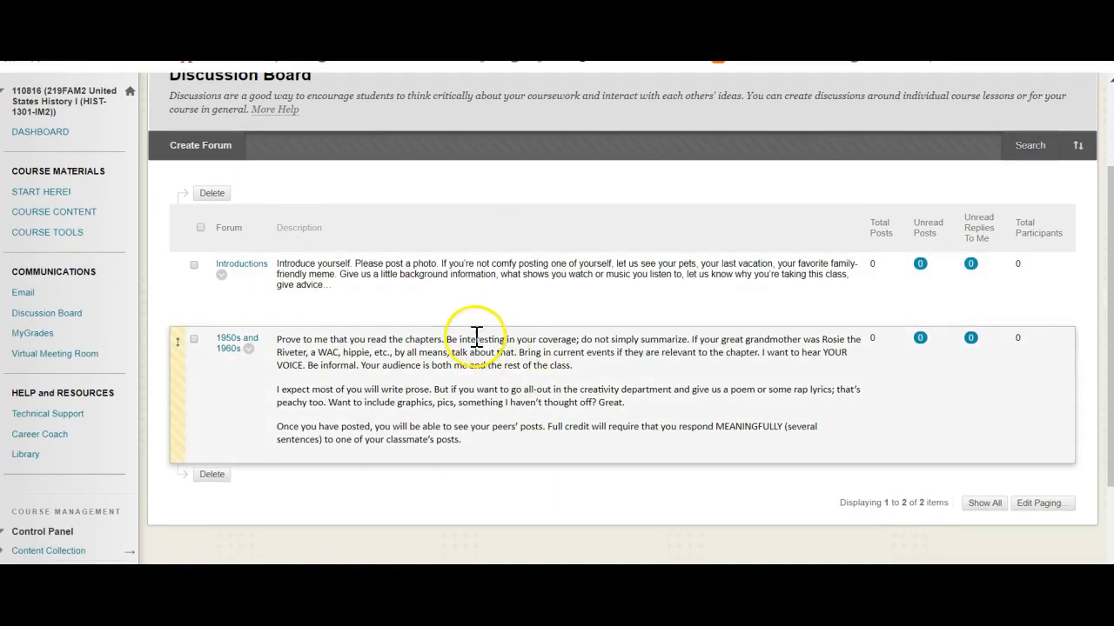
click(518, 402)
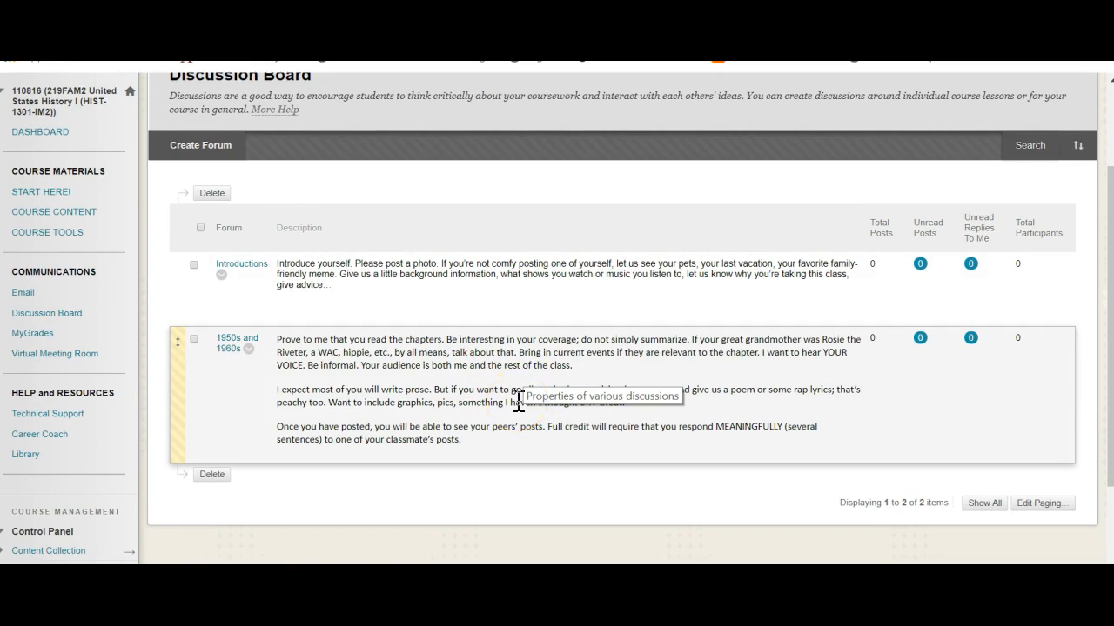
click(505, 470)
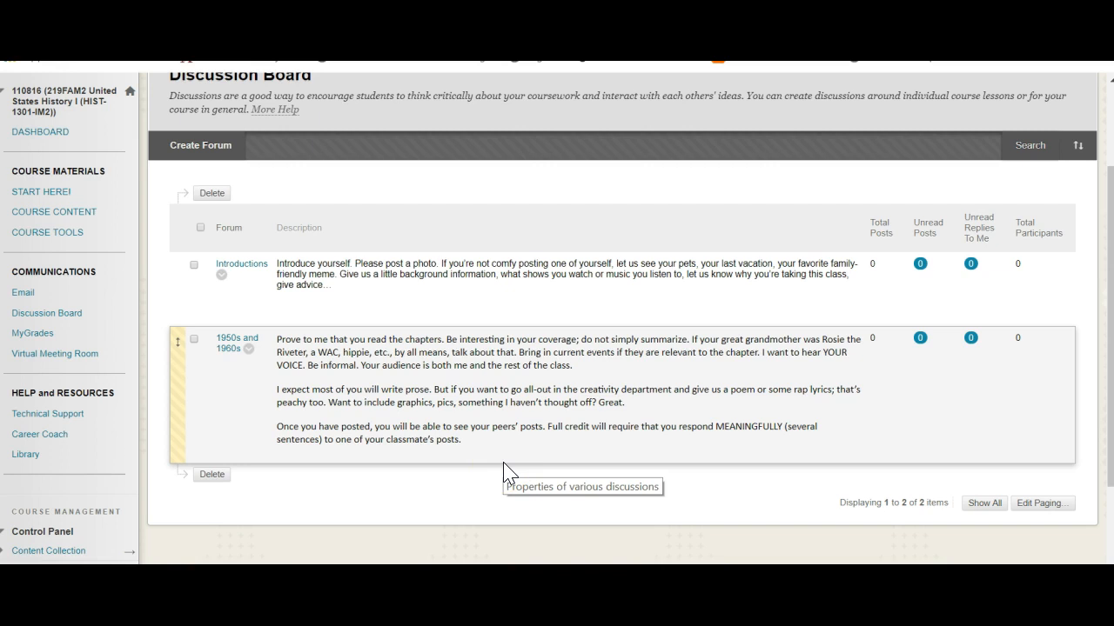
Edit the Introductions forum, check its availability and grading settings, enable Allow Members to Create New Threads, and submit the forum.
click(445, 485)
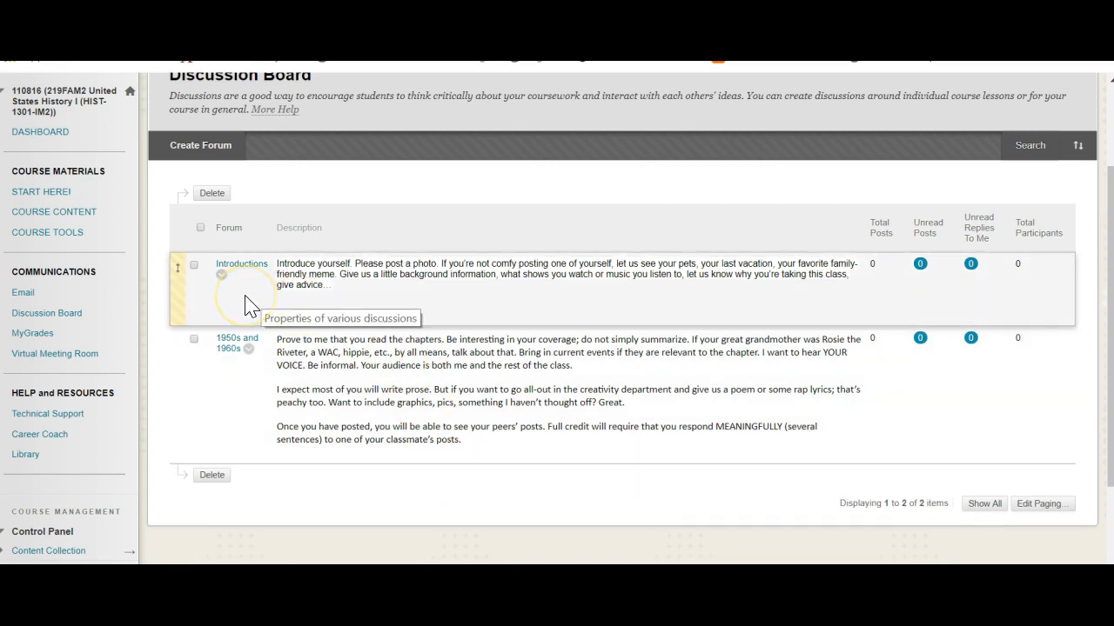
click(222, 275)
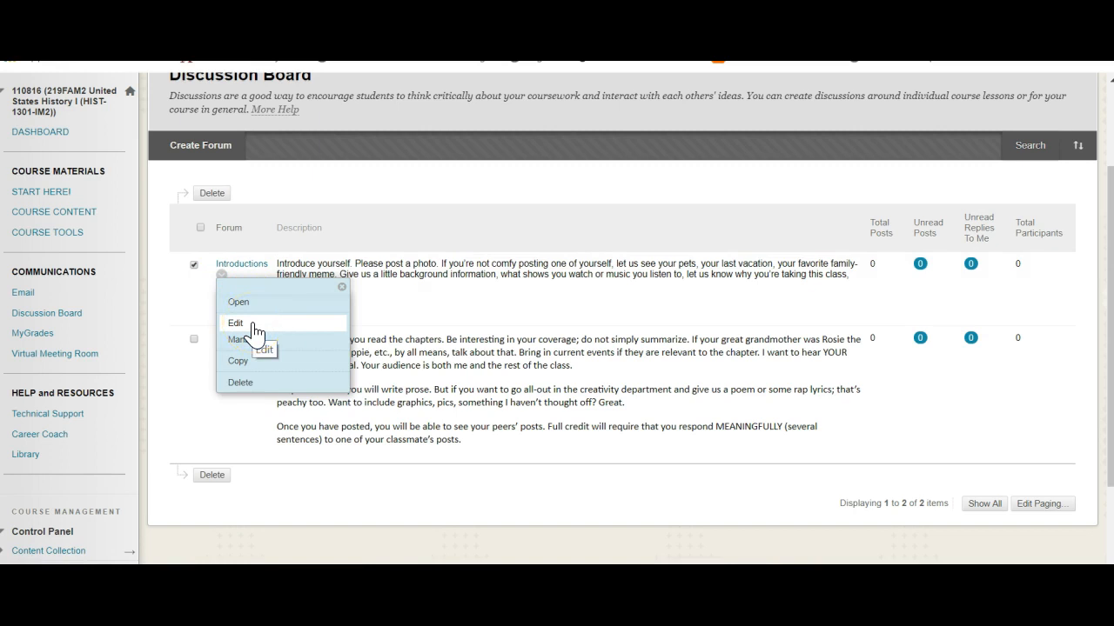
click(253, 325)
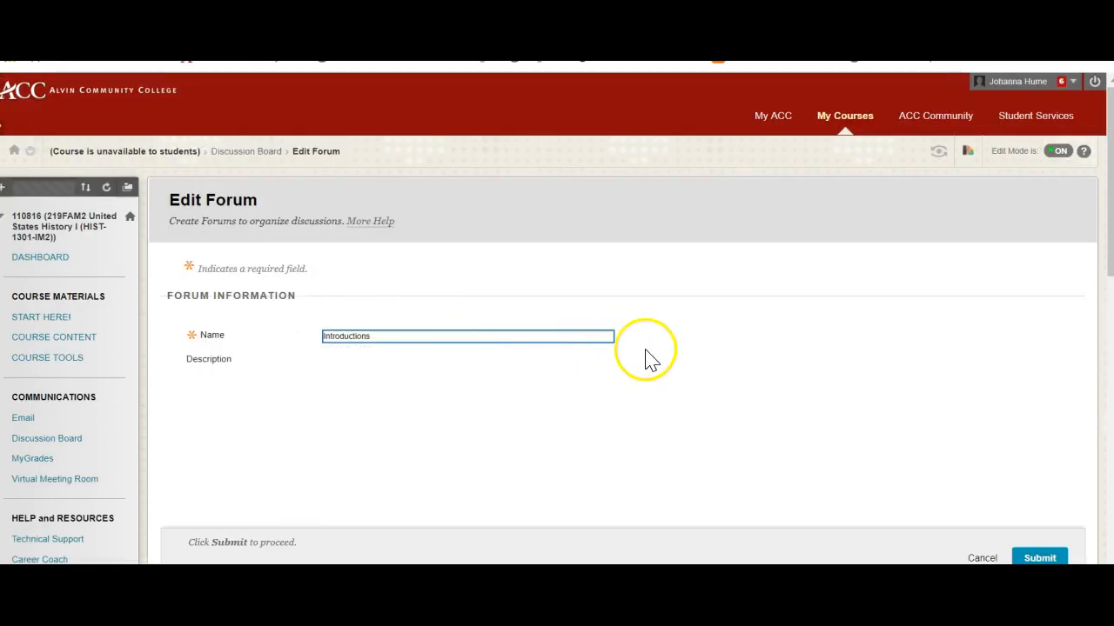
scroll(648, 359, down, 6)
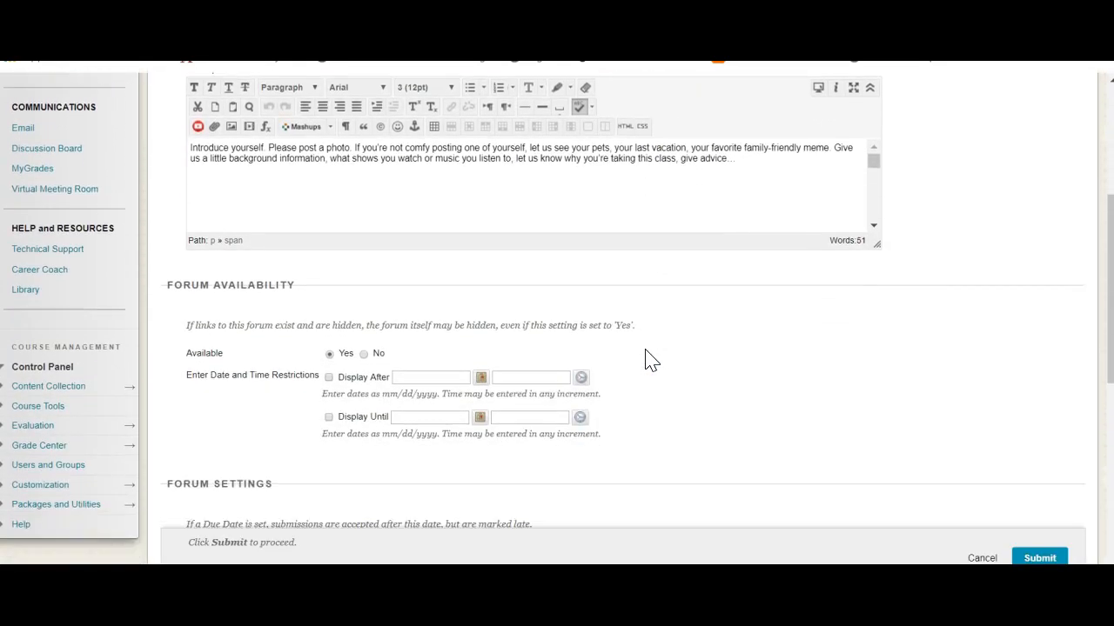
scroll(648, 360, down, 4)
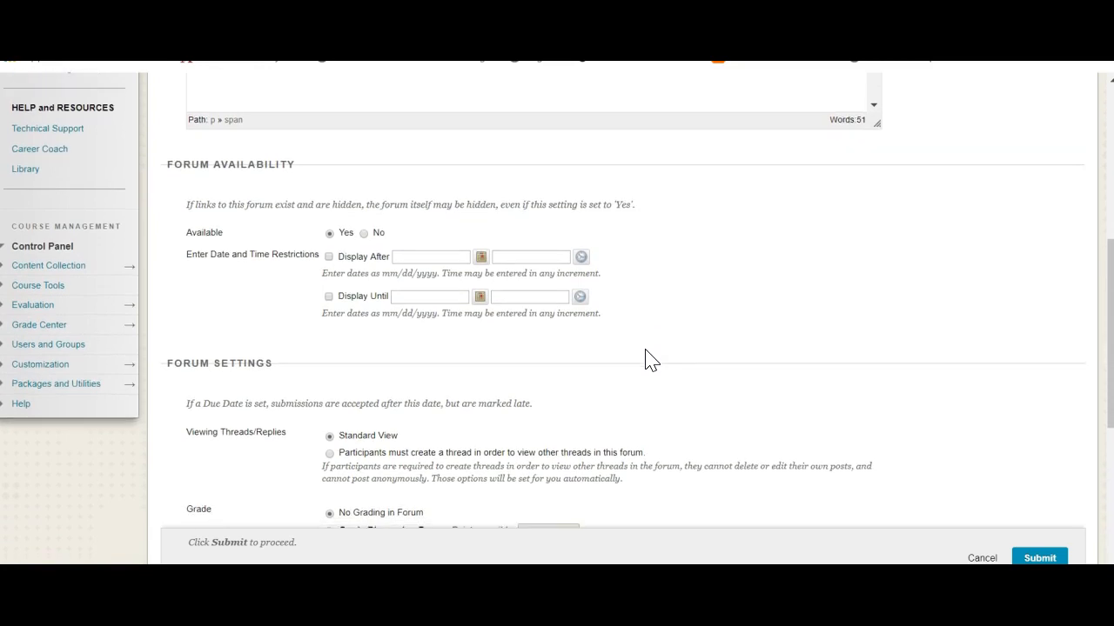
scroll(646, 351, down, 1)
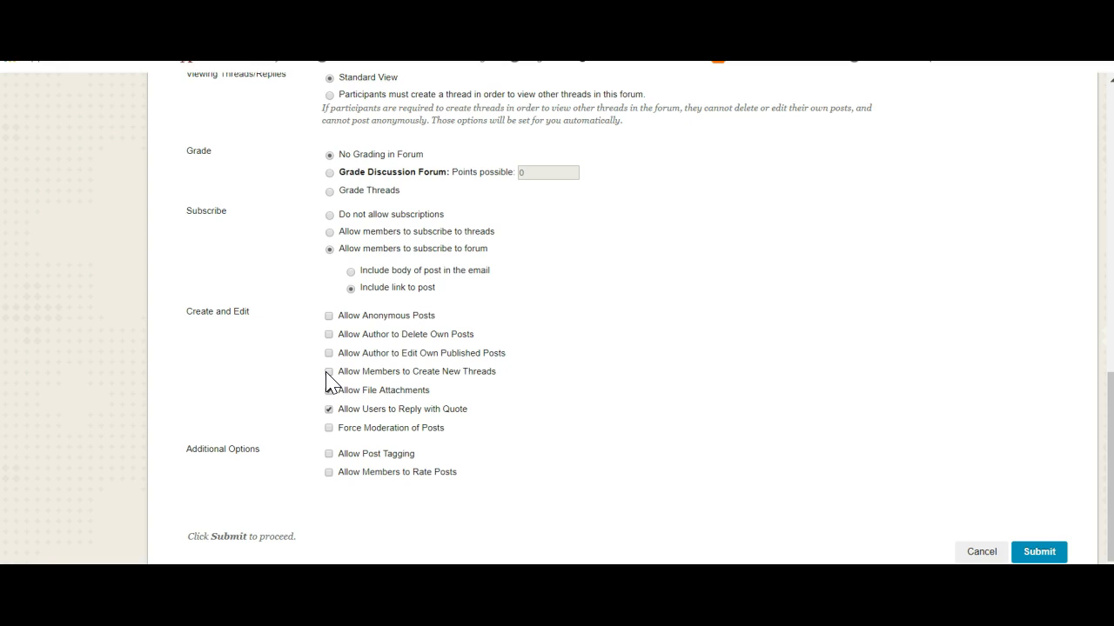
click(329, 373)
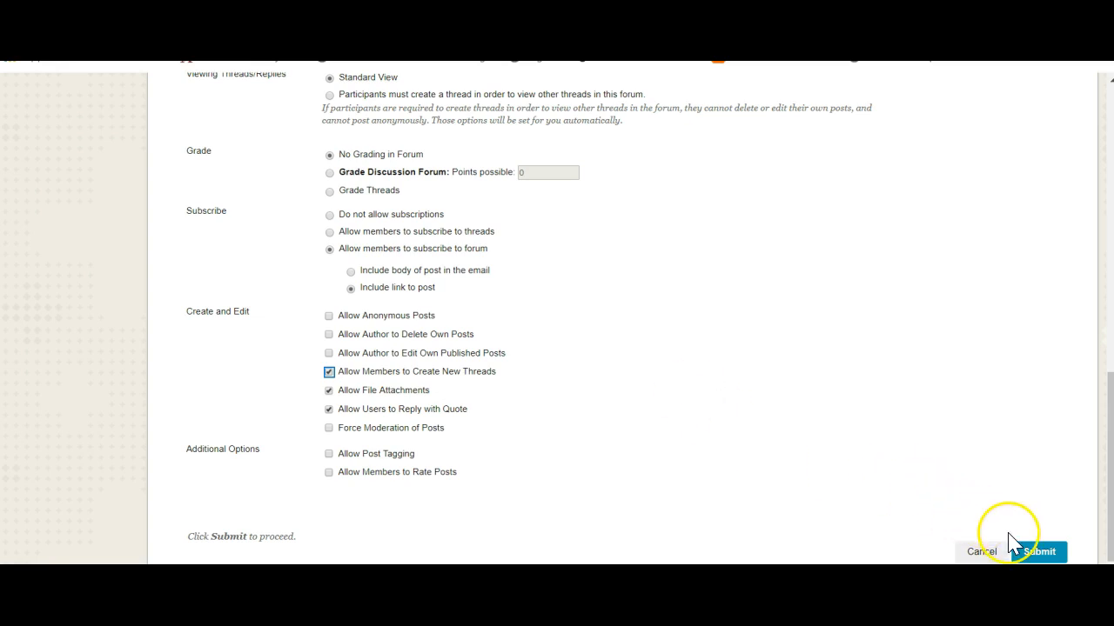
click(1037, 554)
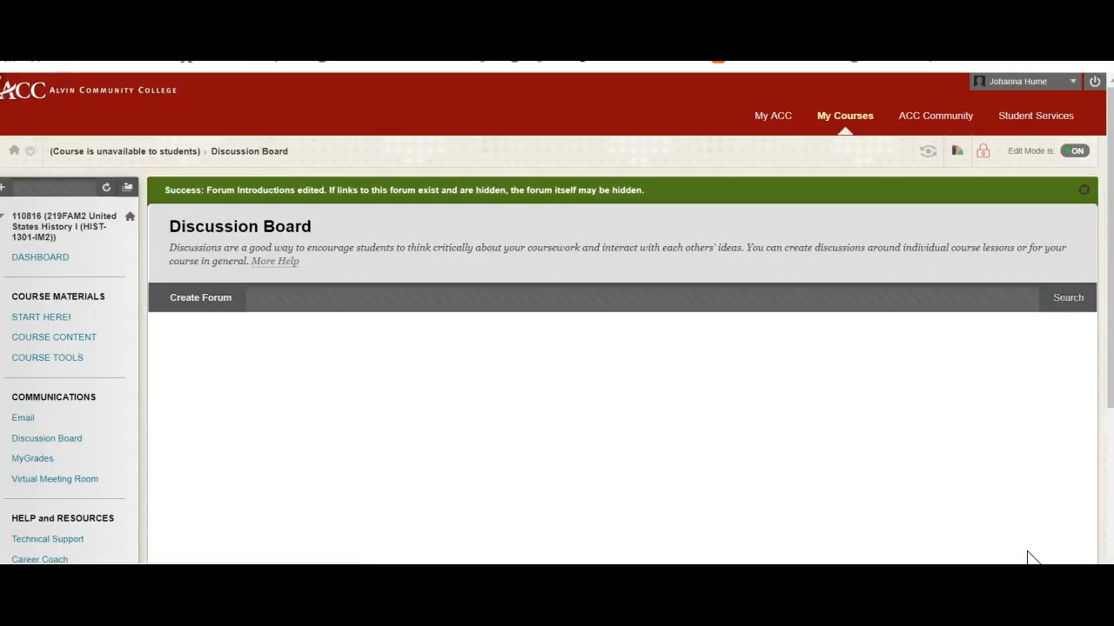
Go from the Discussion Board to the TRAN-CB Online Teacher Certification course and open its Module Overviews & Readings page.
scroll(778, 484, down, 3)
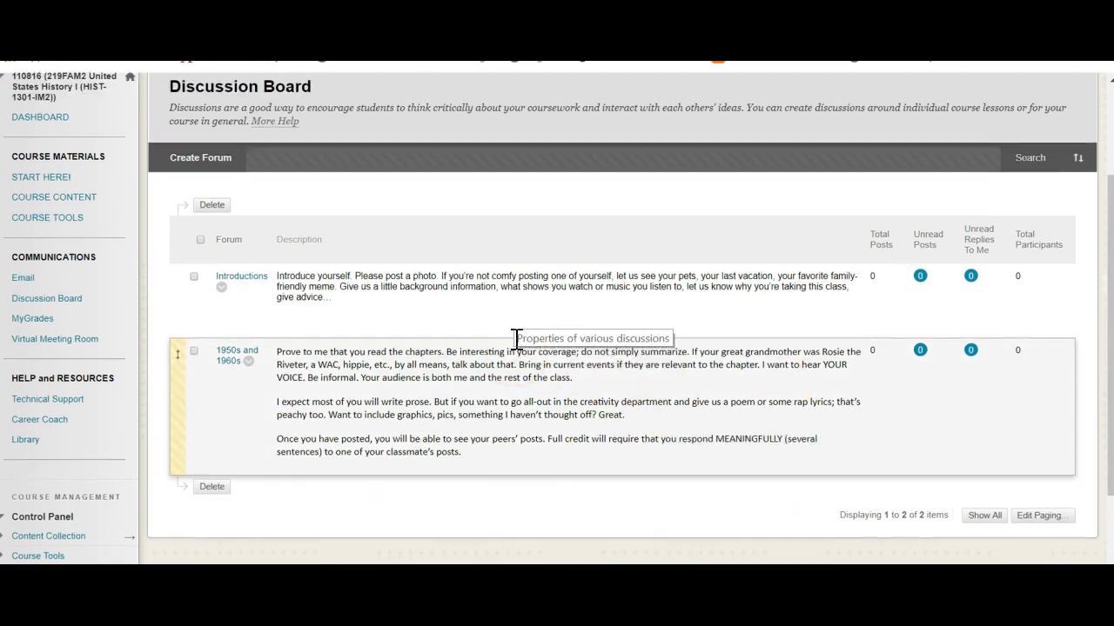
scroll(517, 340, up, 3)
click(820, 122)
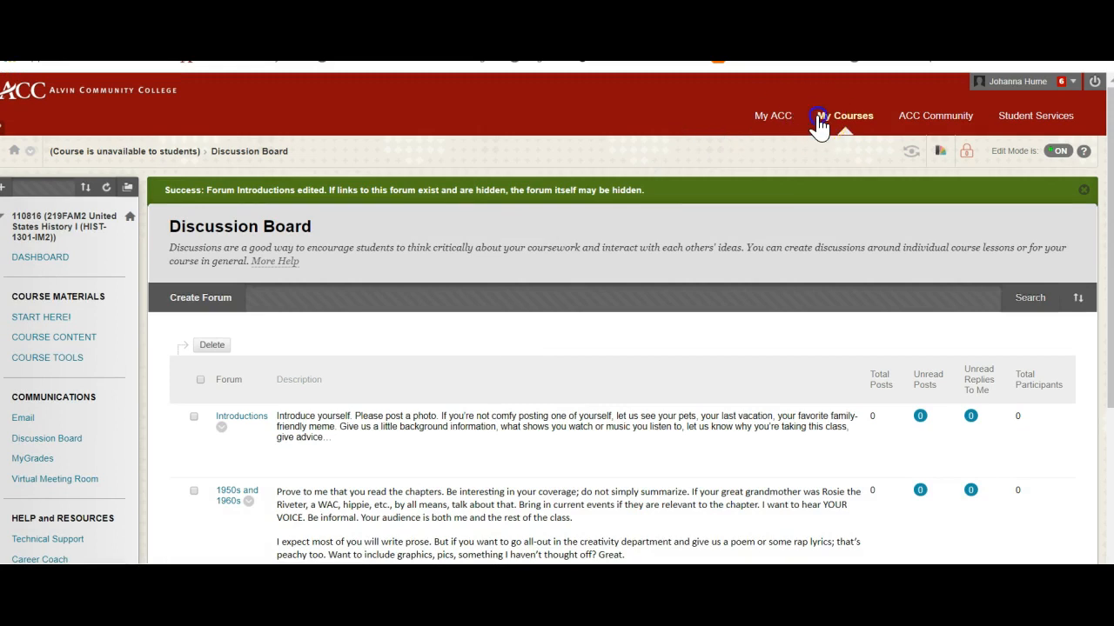
click(713, 363)
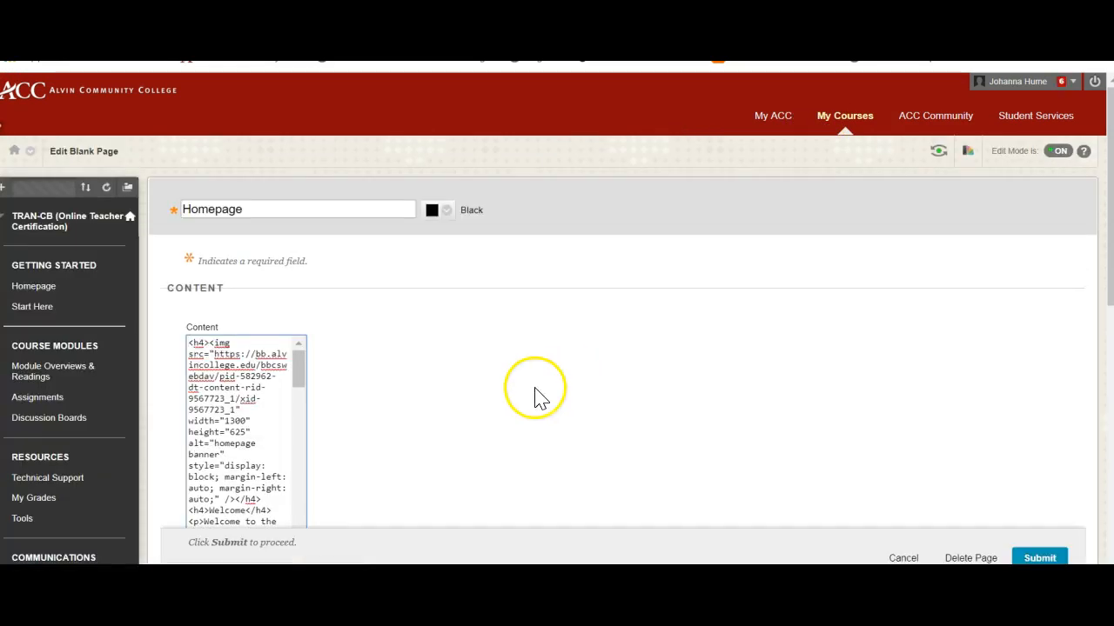
click(39, 372)
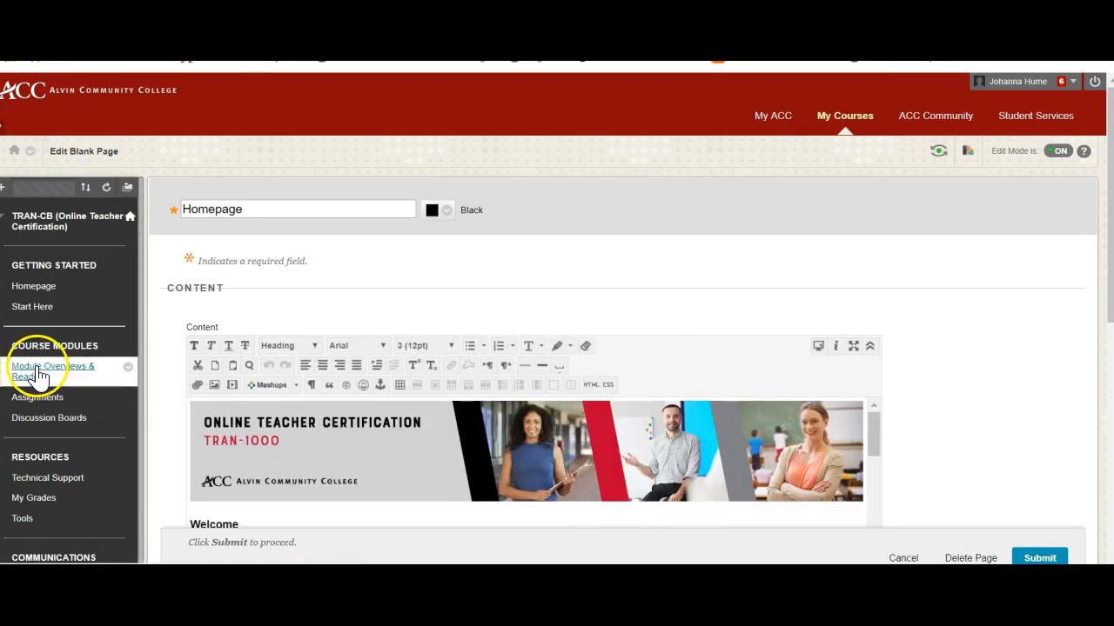
scroll(349, 448, down, 3)
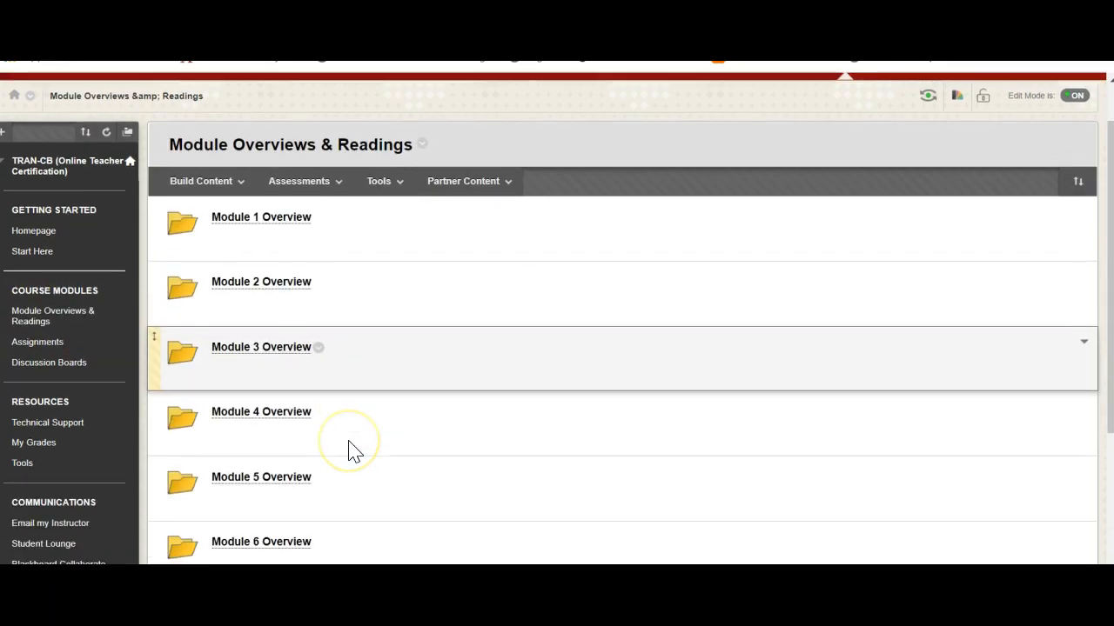